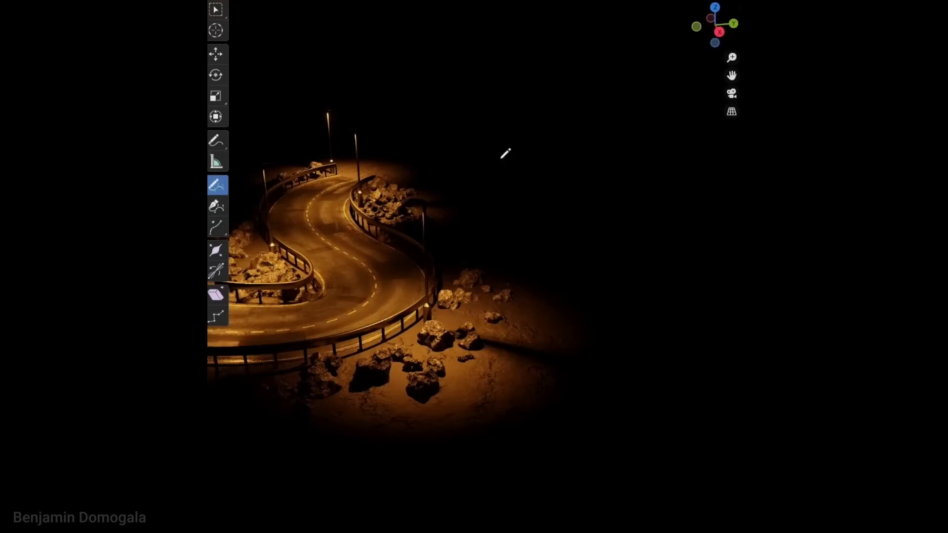
Draw a curve stroke in the viewport to generate the railed road preview.
{"action": "left_click_drag", "start_coordinate": [601, 331], "coordinate": [603, 332]}
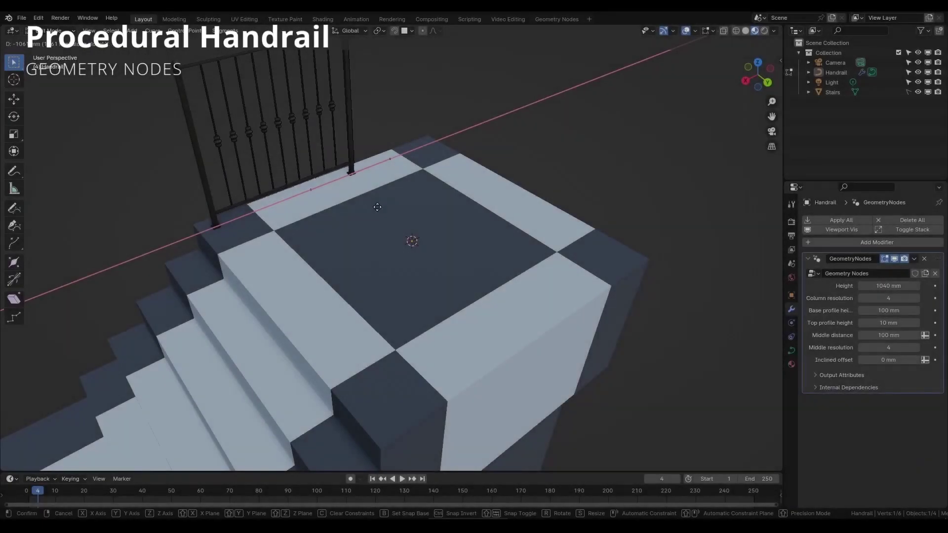
Extrude the handrail curve end down the stairs, then select the post-base point and show its transform values.
{"action": "key", "text": "e"}
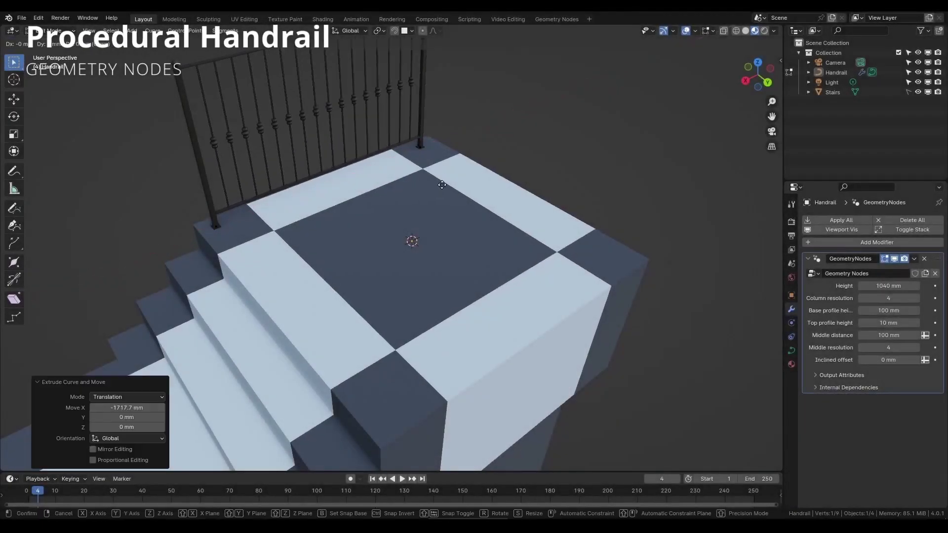
{"action": "middle_click_drag", "start_coordinate": [577, 312], "coordinate": [346, 356]}
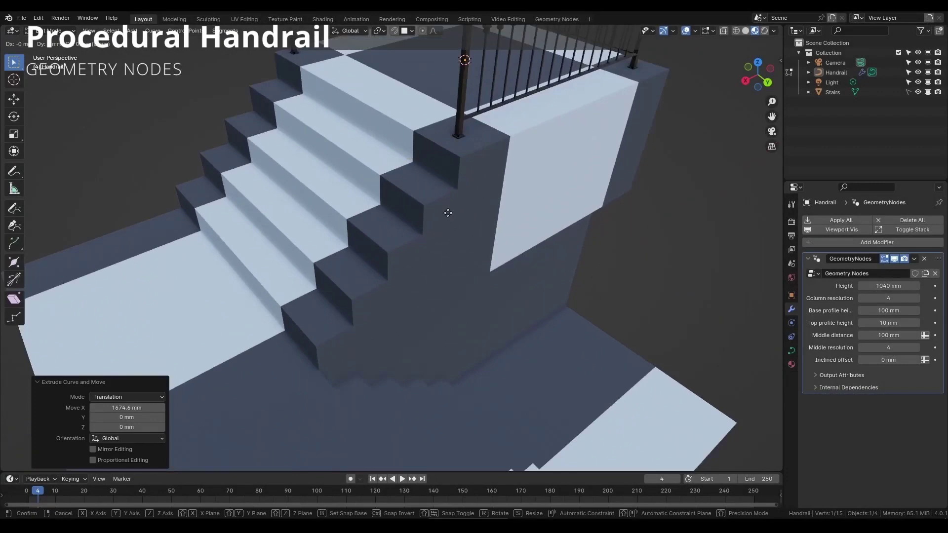
{"action": "middle_click_drag", "start_coordinate": [294, 377], "coordinate": [364, 249]}
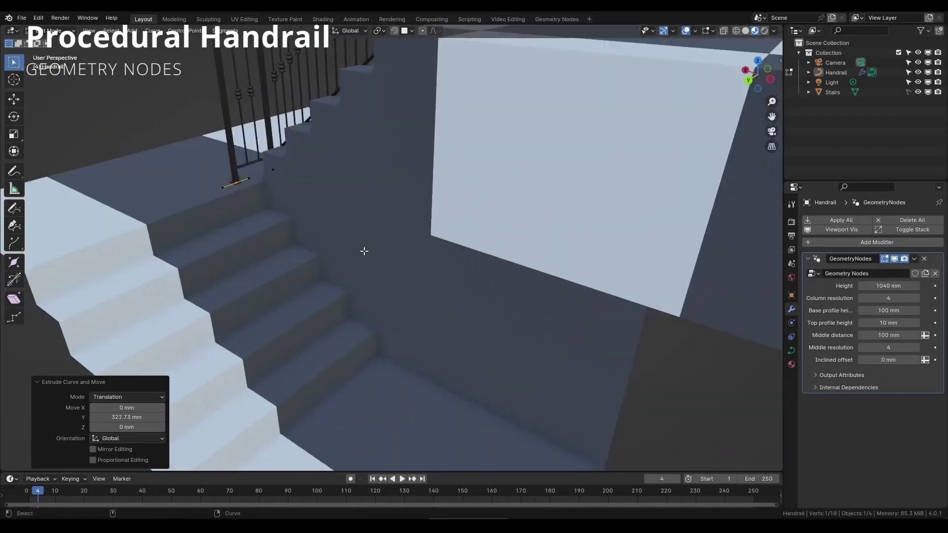
{"action": "left_click", "coordinate": [256, 230]}
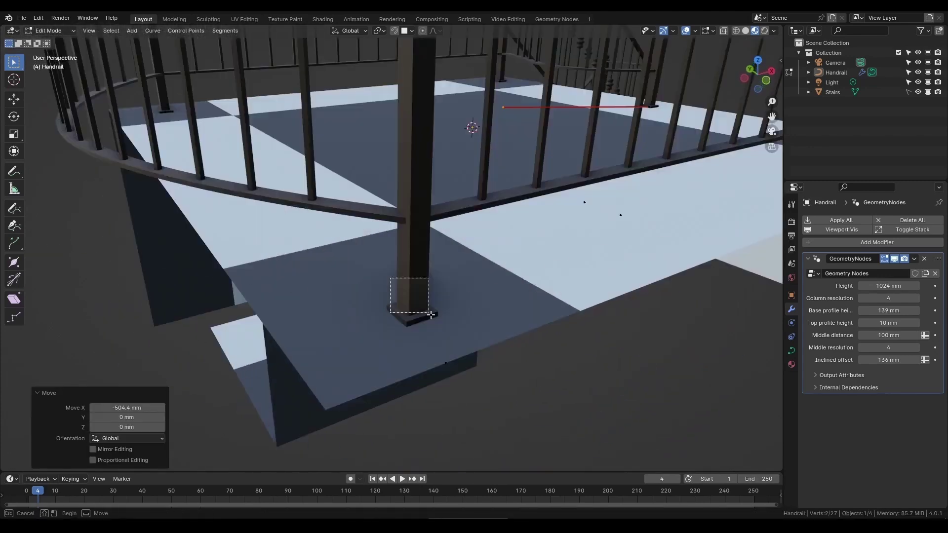
{"action": "left_click_drag", "start_coordinate": [430, 315], "coordinate": [431, 315]}
{"action": "key", "text": "n"}
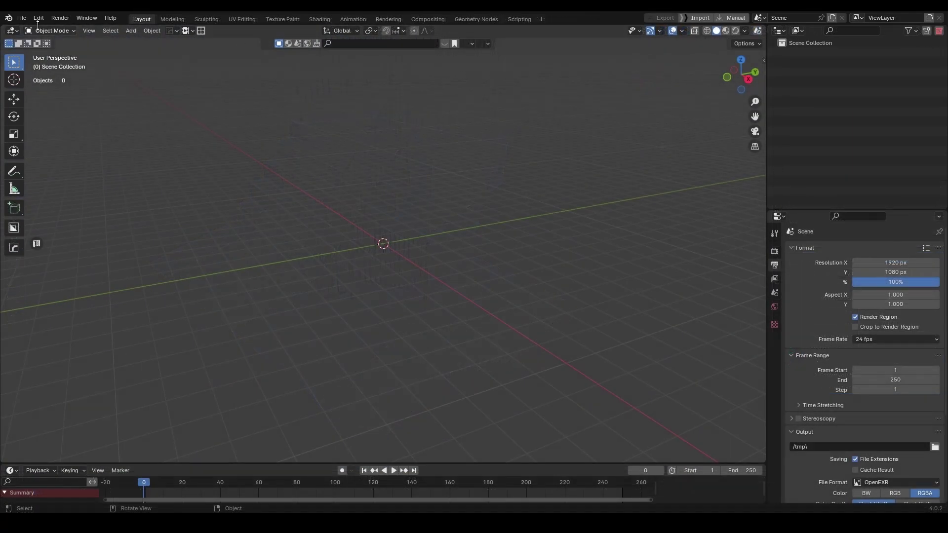
Append the Handrail maker node group from Procedural handrail.blend's NodeTree folder.
{"action": "left_click", "coordinate": [22, 18]}
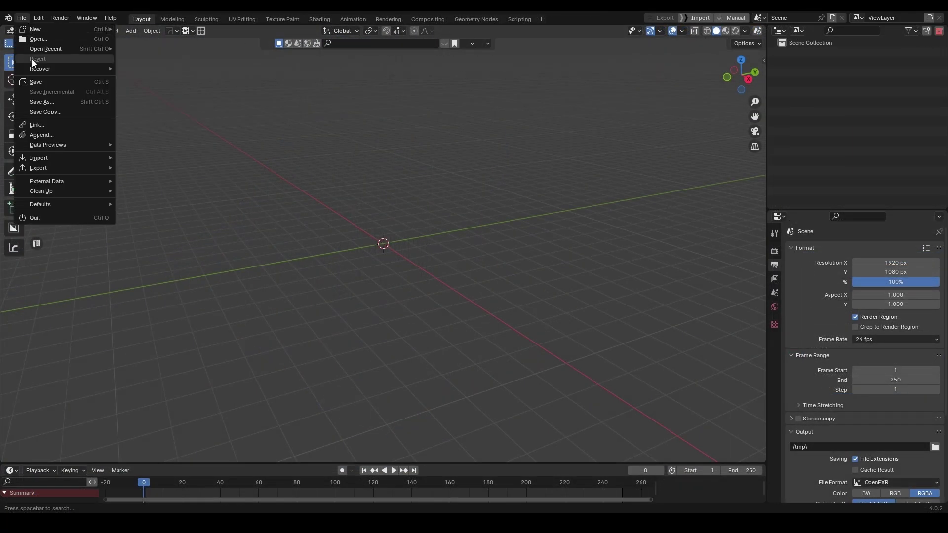
{"action": "left_click", "coordinate": [40, 134]}
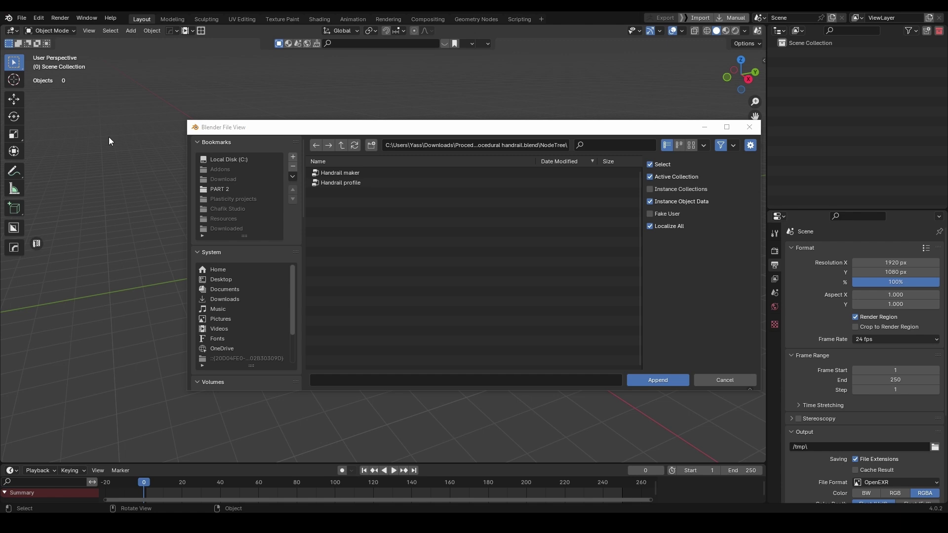
{"action": "left_click", "coordinate": [345, 144]}
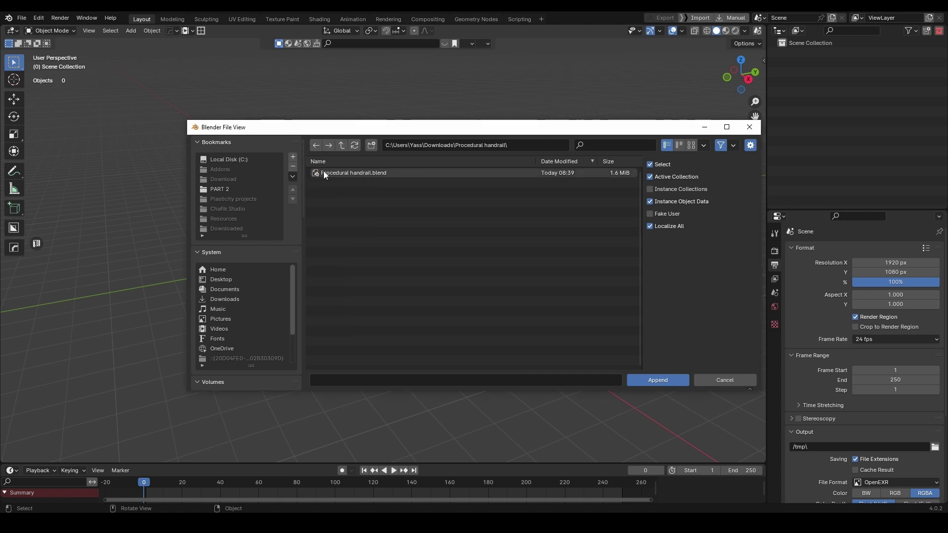
{"action": "double_click", "coordinate": [363, 173]}
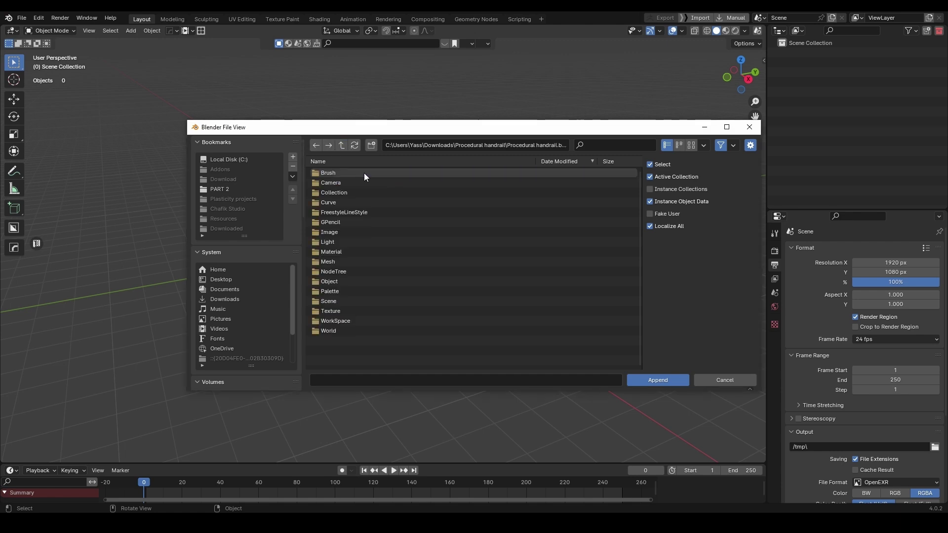
{"action": "double_click", "coordinate": [329, 272]}
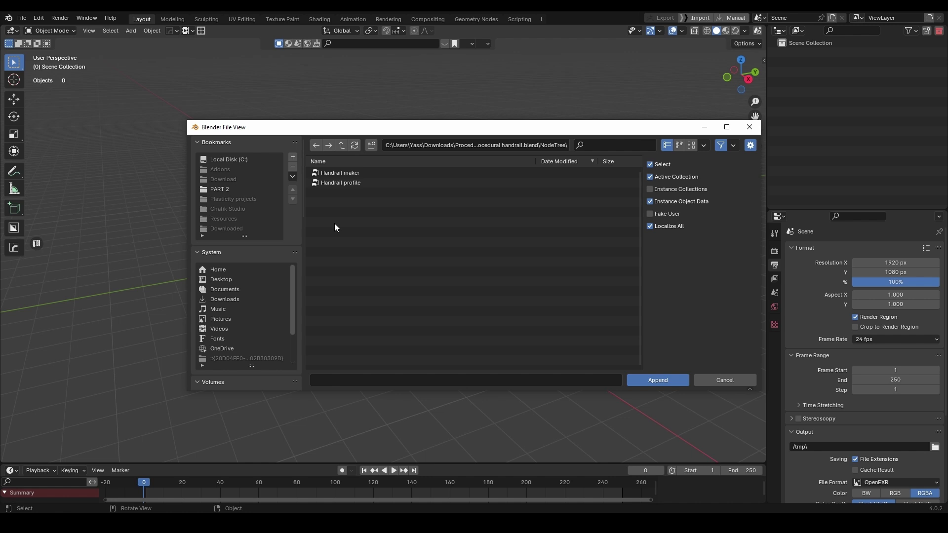
{"action": "left_click", "coordinate": [339, 173]}
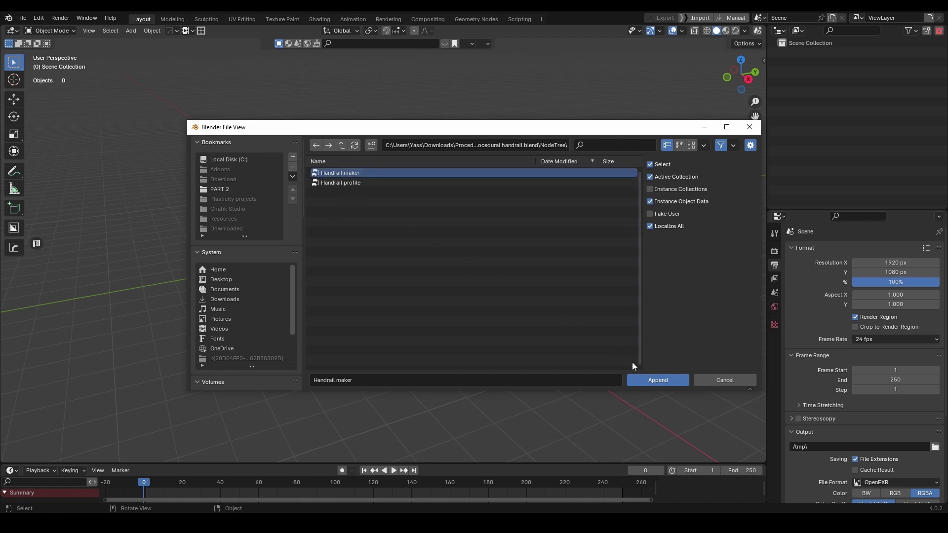
{"action": "left_click", "coordinate": [649, 380]}
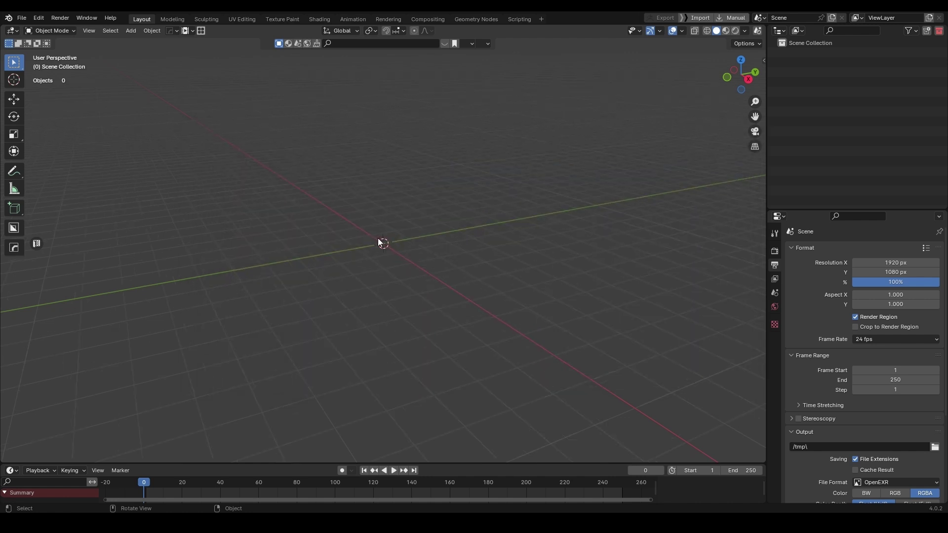
Add a Bezier curve and give it a Geometry Nodes modifier using the Handrail maker group.
{"action": "key", "text": "shift+a"}
{"action": "mouse_move", "coordinate": [377, 238]}
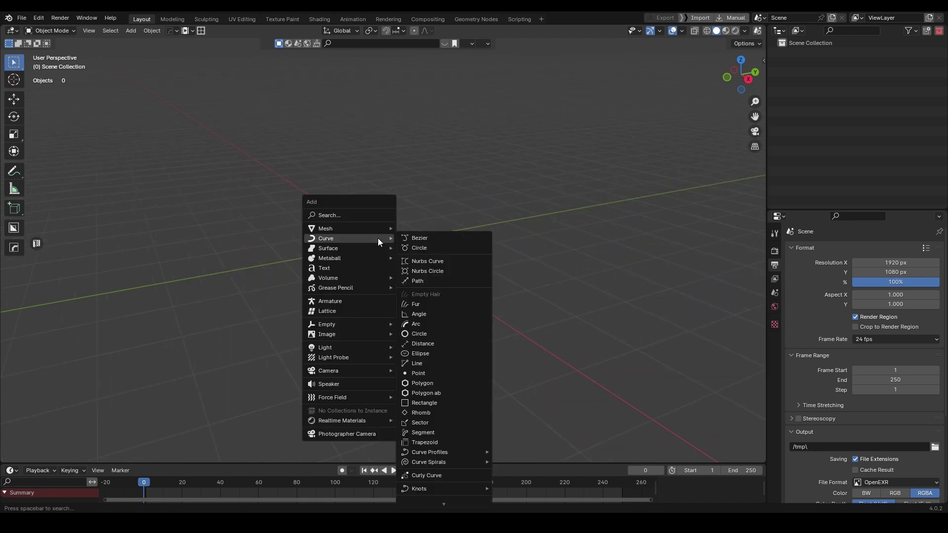
{"action": "left_click", "coordinate": [424, 238]}
{"action": "mouse_move", "coordinate": [423, 239]}
{"action": "middle_mouse_down"}
{"action": "mouse_move", "coordinate": [403, 242]}
{"action": "mouse_move", "coordinate": [420, 255]}
{"action": "middle_mouse_up"}
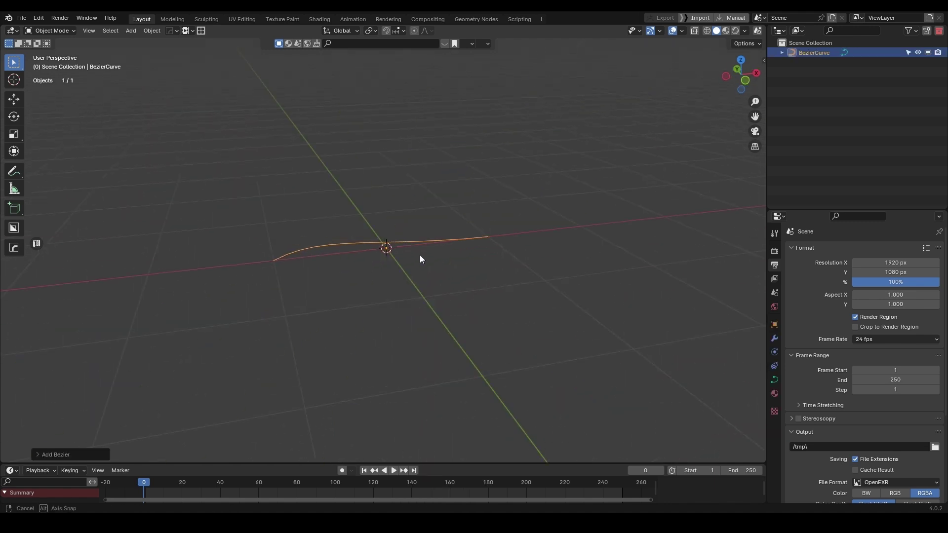
{"action": "left_click", "coordinate": [775, 337]}
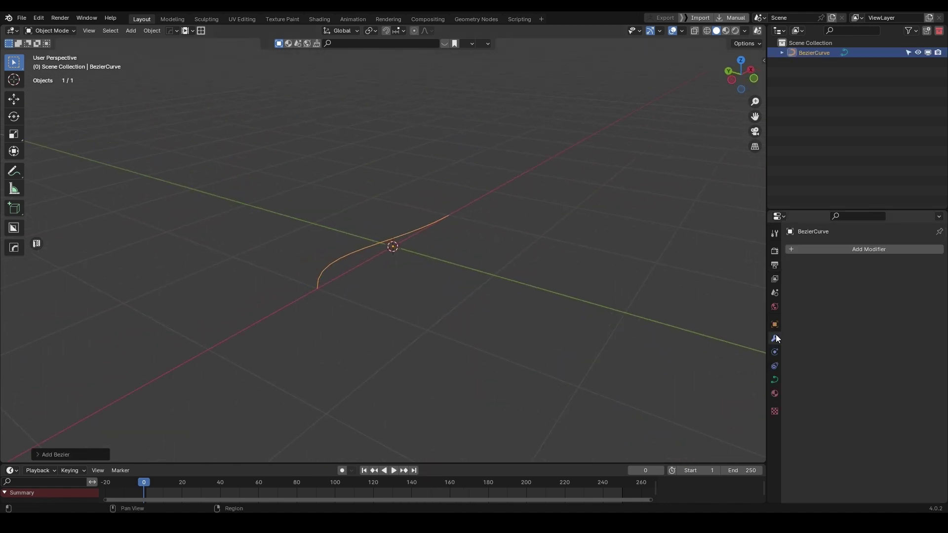
{"action": "left_click", "coordinate": [840, 249]}
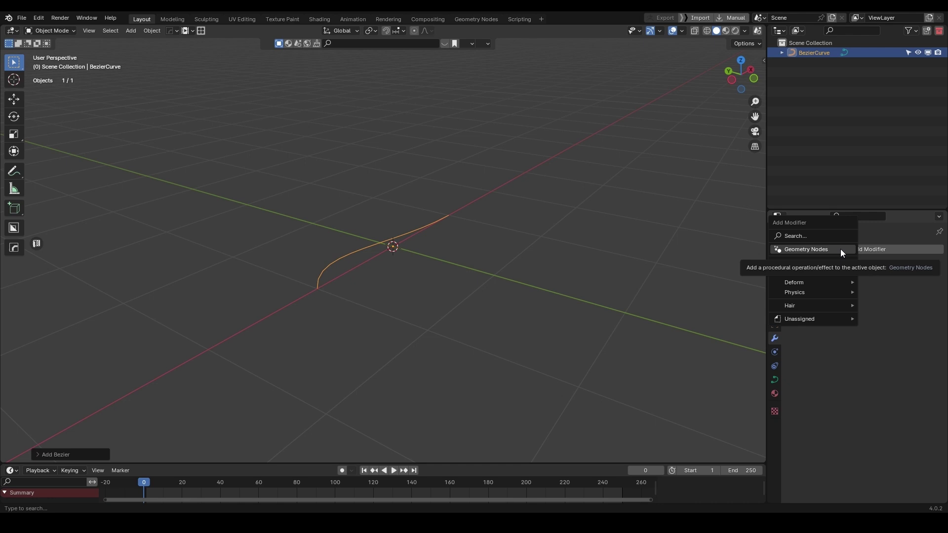
{"action": "left_click", "coordinate": [841, 249]}
{"action": "left_click", "coordinate": [796, 281]}
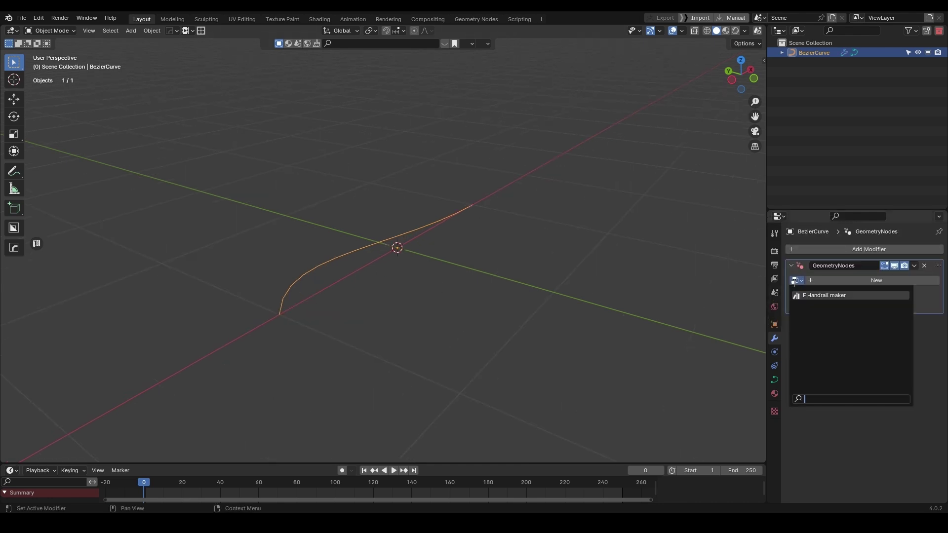
{"action": "left_click", "coordinate": [812, 300]}
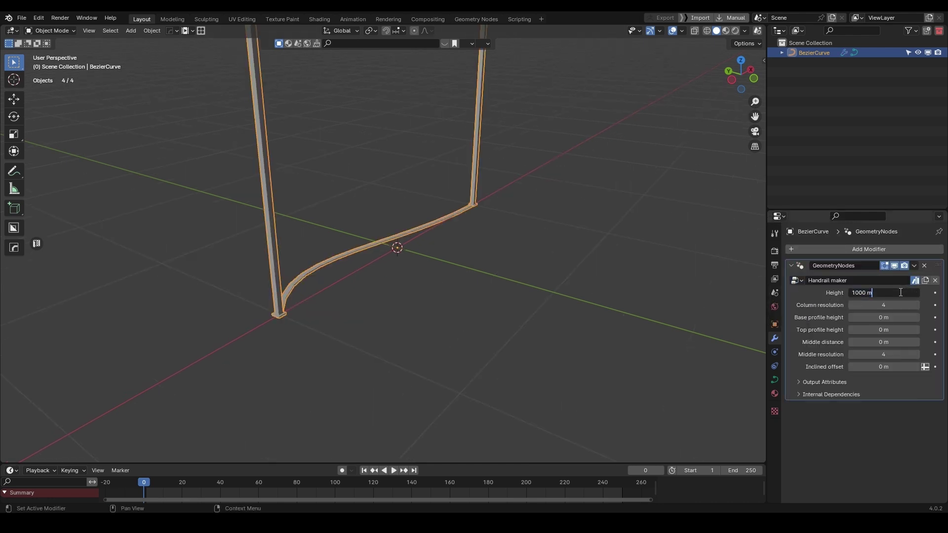
Switch the viewport to Material Preview shading and reselect the handrail curve.
{"action": "mouse_move", "coordinate": [370, 209]}
{"action": "middle_mouse_down"}
{"action": "mouse_move", "coordinate": [375, 244]}
{"action": "mouse_move", "coordinate": [356, 244]}
{"action": "middle_mouse_up"}
{"action": "key", "text": "z"}
{"action": "left_click", "coordinate": [356, 302]}
{"action": "left_click", "coordinate": [365, 359]}
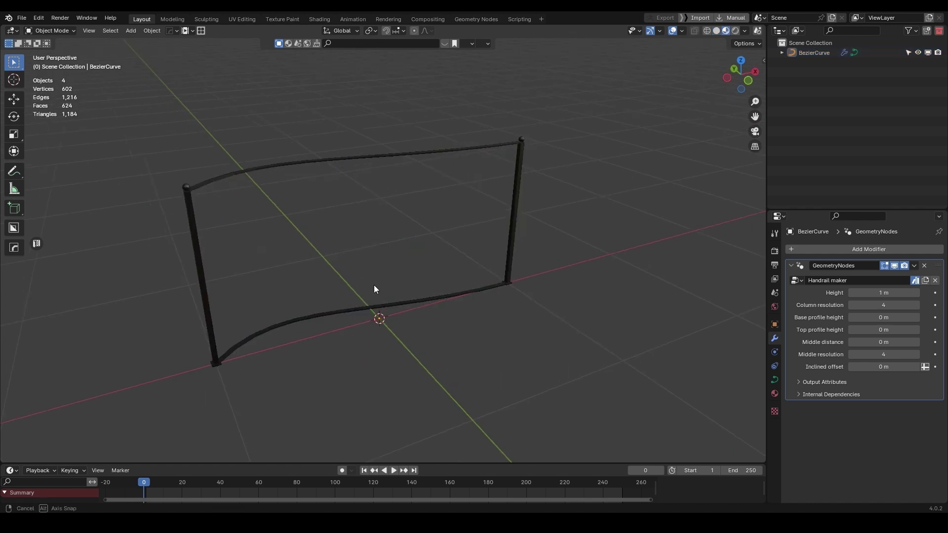
{"action": "middle_click_drag", "start_coordinate": [375, 290], "coordinate": [343, 269]}
{"action": "left_click", "coordinate": [357, 305]}
In Edit Mode, reposition an end control point of the curve and return to solid shading.
{"action": "key", "text": "Tab"}
{"action": "left_click", "coordinate": [267, 312]}
{"action": "key", "text": "g"}
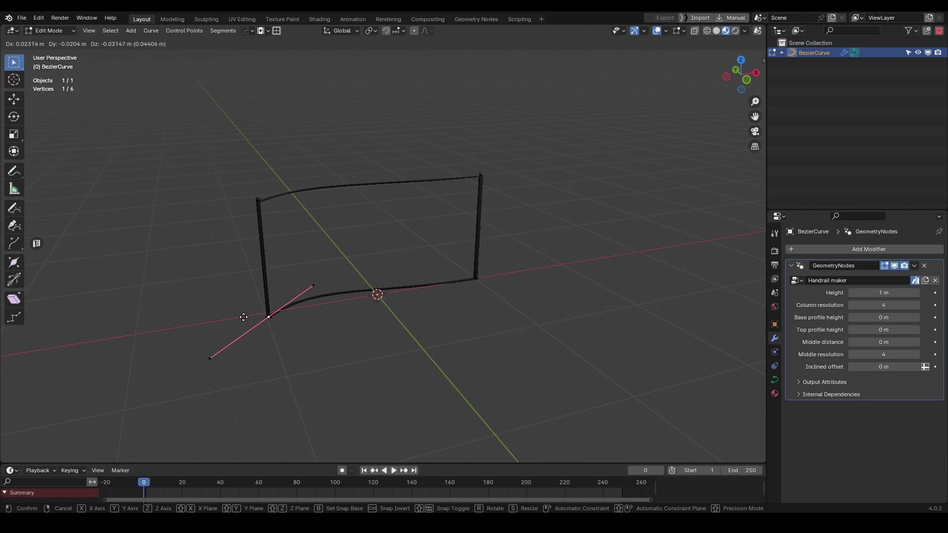
{"action": "left_click", "coordinate": [277, 322]}
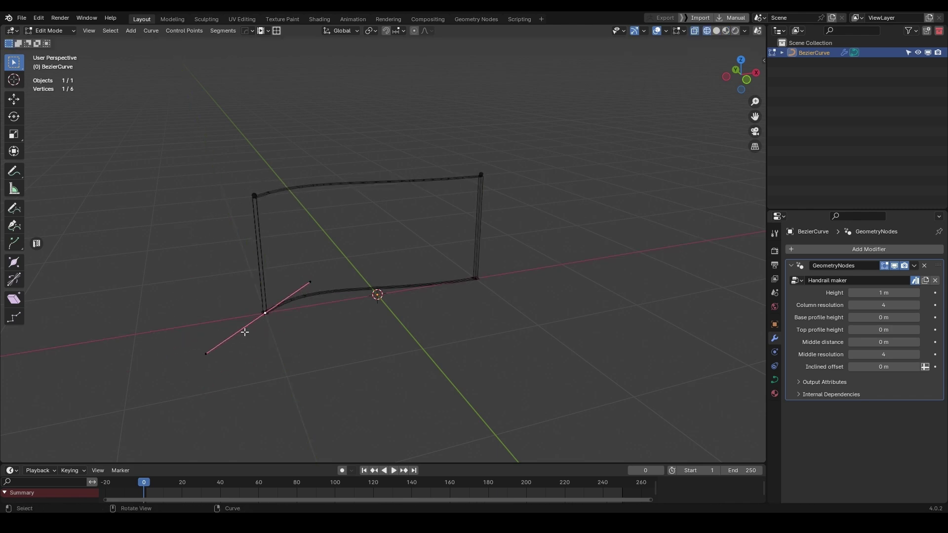
{"action": "left_click", "coordinate": [440, 255]}
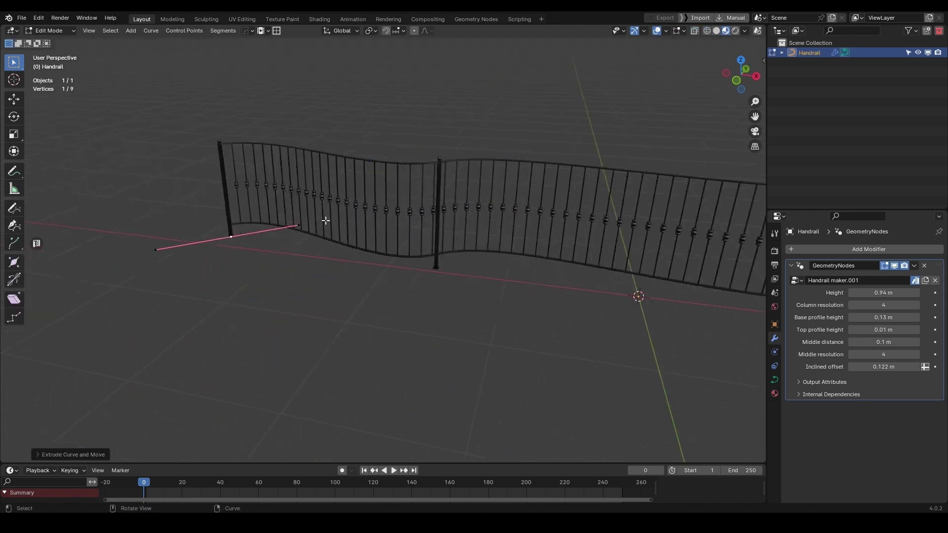
{"action": "scroll", "coordinate": [326, 221], "scroll_direction": "down", "scroll_amount": 3}
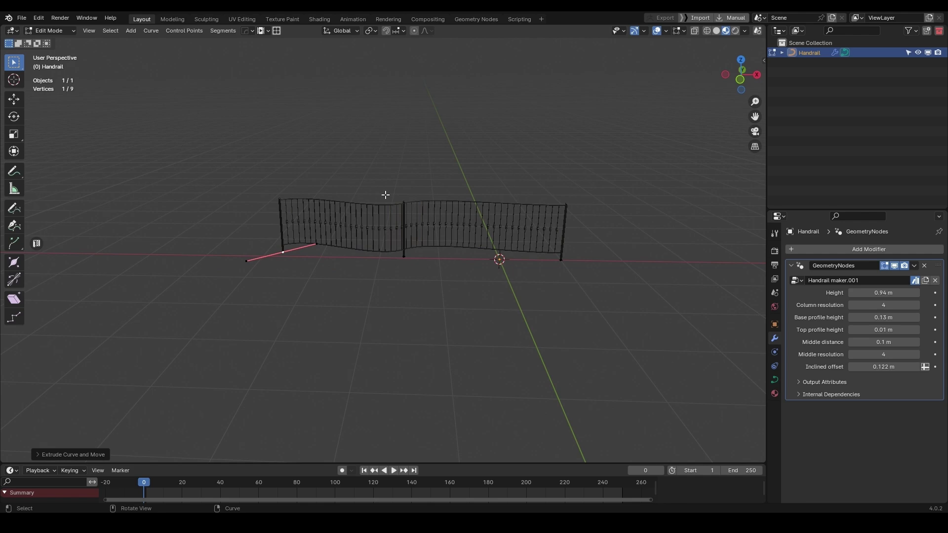
{"action": "middle_click_drag", "start_coordinate": [385, 195], "coordinate": [331, 218]}
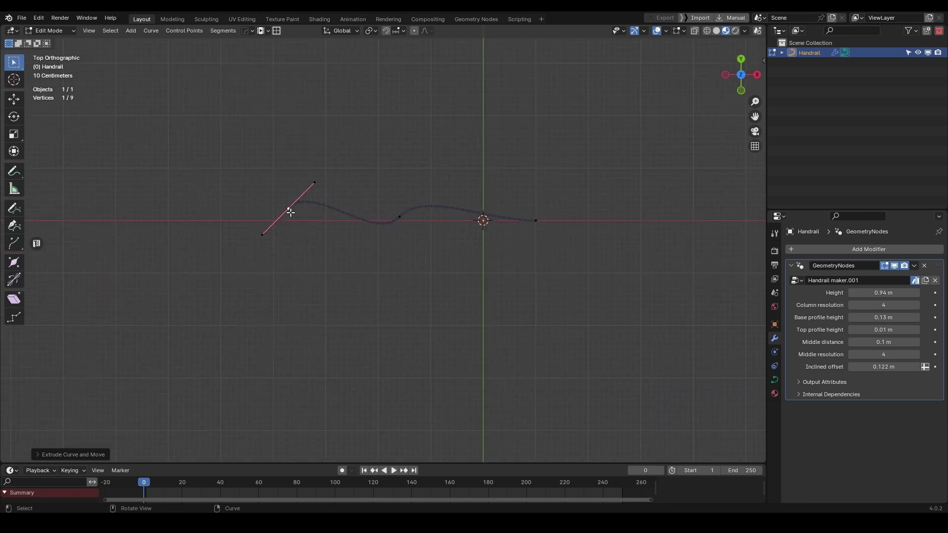
{"action": "key", "text": "g"}
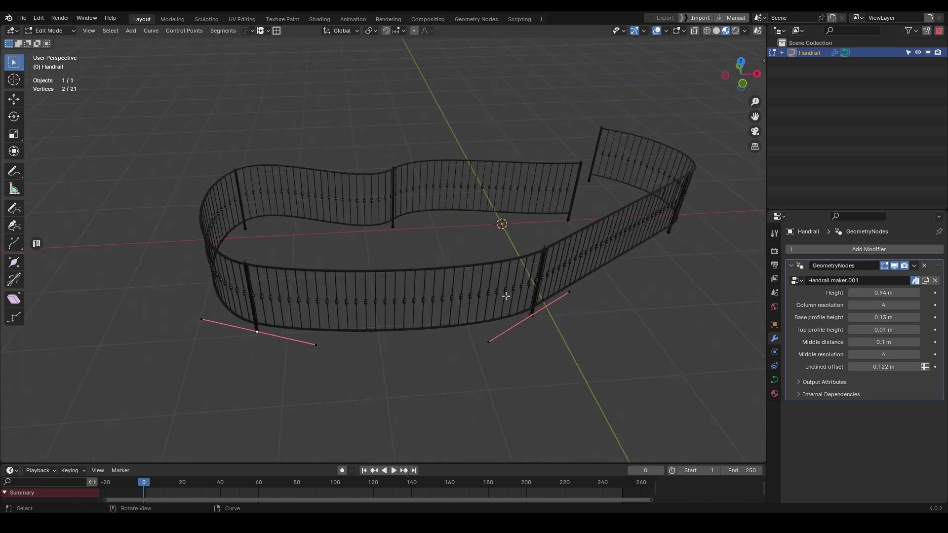
Set the selected handles to Automatic and select the front fence's corner points.
{"action": "right_click", "coordinate": [466, 378]}
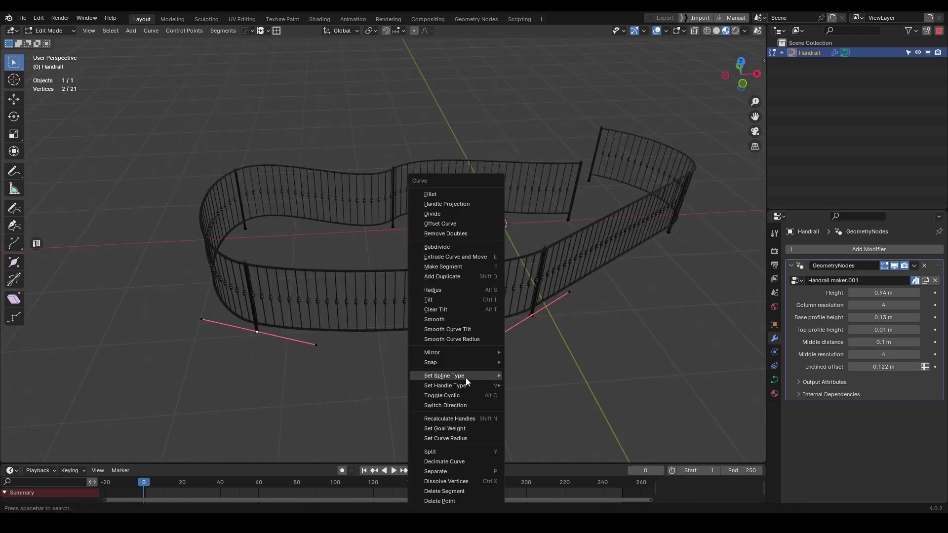
{"action": "mouse_move", "coordinate": [466, 386]}
{"action": "left_click", "coordinate": [529, 386]}
{"action": "key", "text": "g"}
{"action": "left_click", "coordinate": [451, 290]}
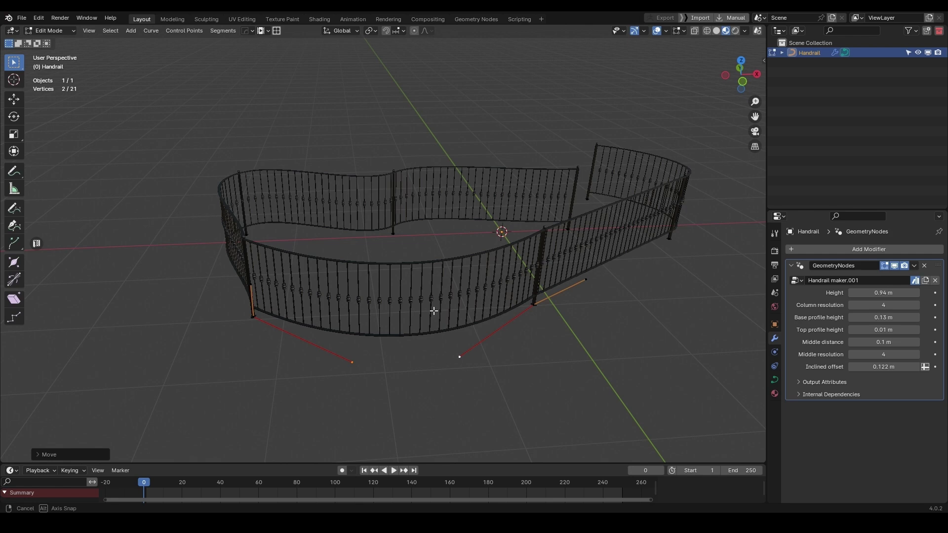
{"action": "left_click", "coordinate": [306, 338], "text": "shift"}
{"action": "key", "text": "v"}
{"action": "left_click", "coordinate": [500, 336]}
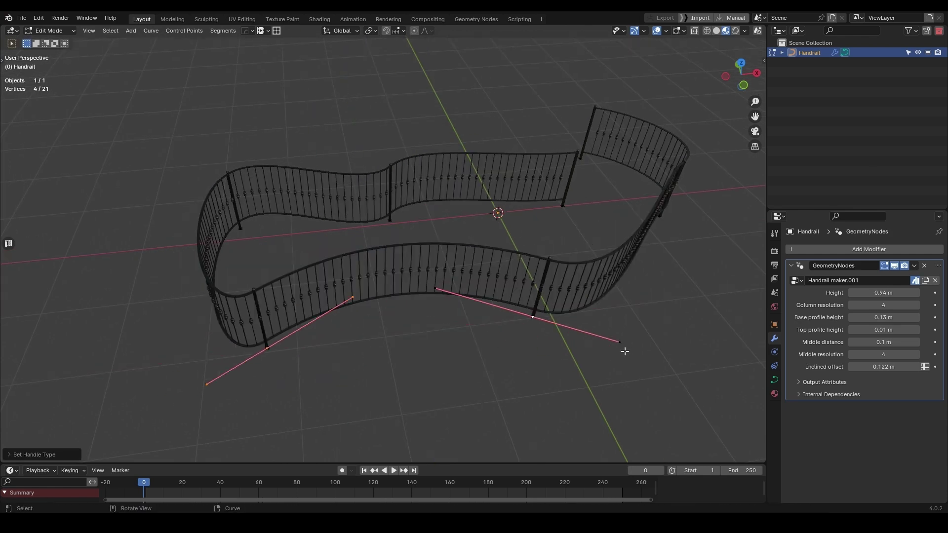
{"action": "key", "text": "ctrl+z"}
{"action": "key", "text": "ctrl+z"}
{"action": "key", "text": "ctrl+z"}
Set the corner points' handles to Automatic to round the fence corners.
{"action": "right_click", "coordinate": [366, 338]}
{"action": "mouse_move", "coordinate": [376, 339]}
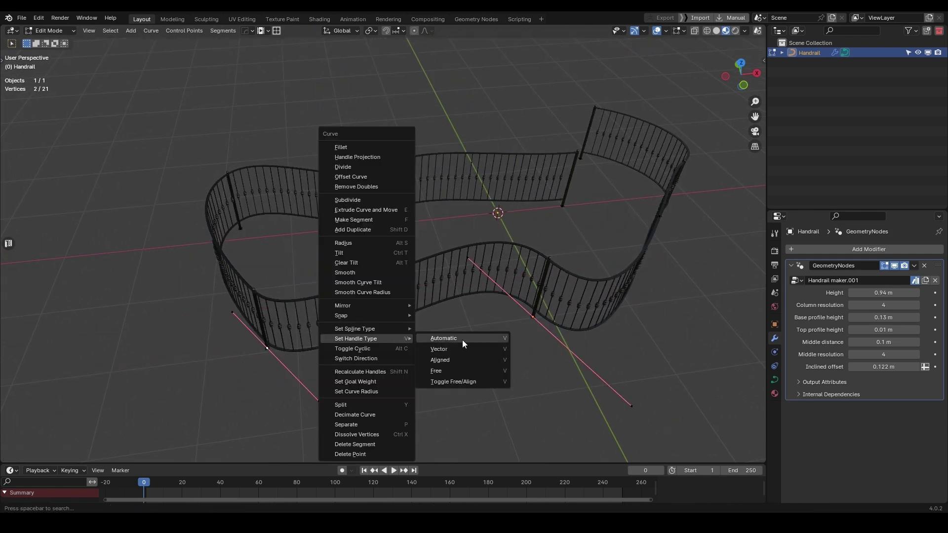
{"action": "left_click", "coordinate": [463, 340]}
{"action": "right_click", "coordinate": [483, 330]}
{"action": "left_click", "coordinate": [650, 350]}
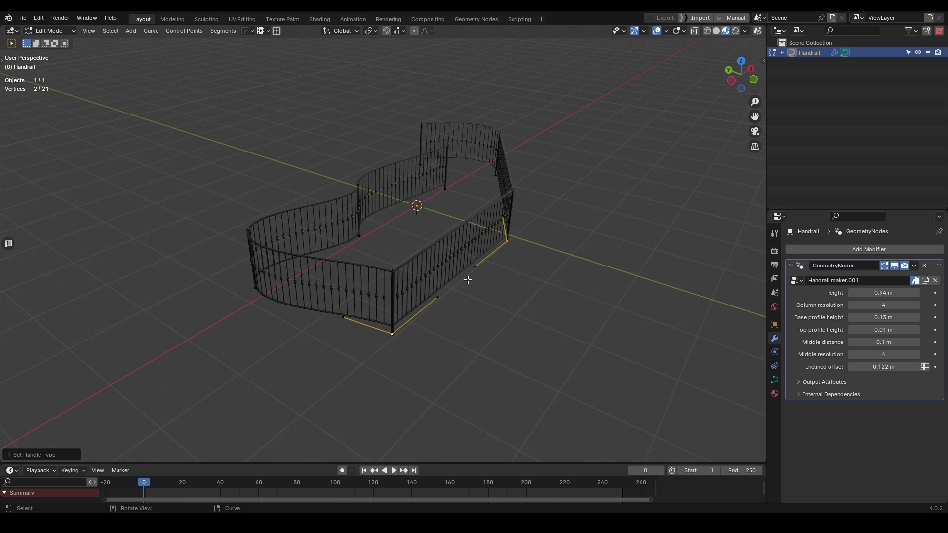
{"action": "mouse_move", "coordinate": [468, 280]}
{"action": "middle_mouse_down"}
{"action": "mouse_move", "coordinate": [479, 237]}
{"action": "mouse_move", "coordinate": [464, 276]}
{"action": "middle_mouse_up"}
{"action": "key", "text": "t"}
Make the handles Free and move one handle along Z to reshape the curve.
{"action": "right_click", "coordinate": [429, 304]}
{"action": "mouse_move", "coordinate": [434, 304]}
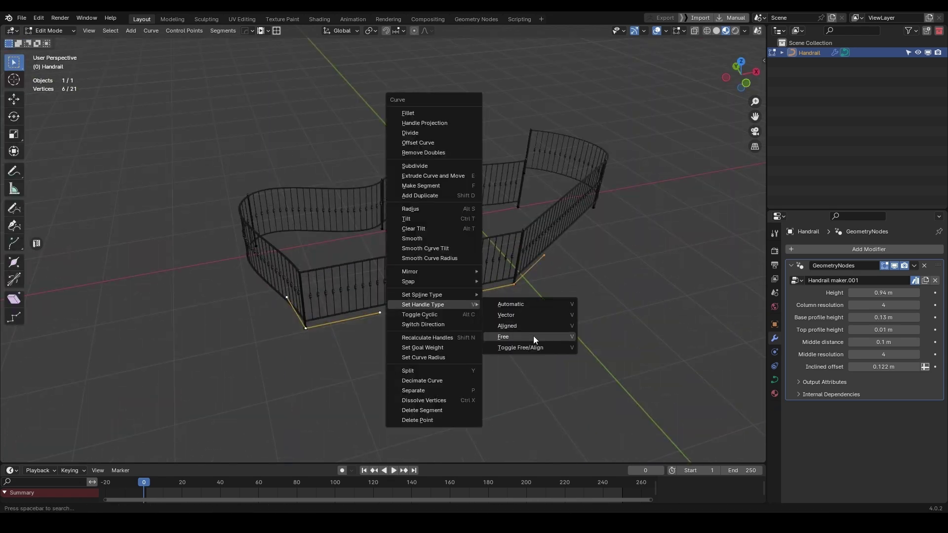
{"action": "left_click", "coordinate": [533, 339]}
{"action": "middle_click_drag", "start_coordinate": [533, 339], "coordinate": [537, 307]}
{"action": "left_click", "coordinate": [537, 307]}
{"action": "key", "text": "g"}
{"action": "key", "text": "z"}
{"action": "left_click", "coordinate": [432, 311]}
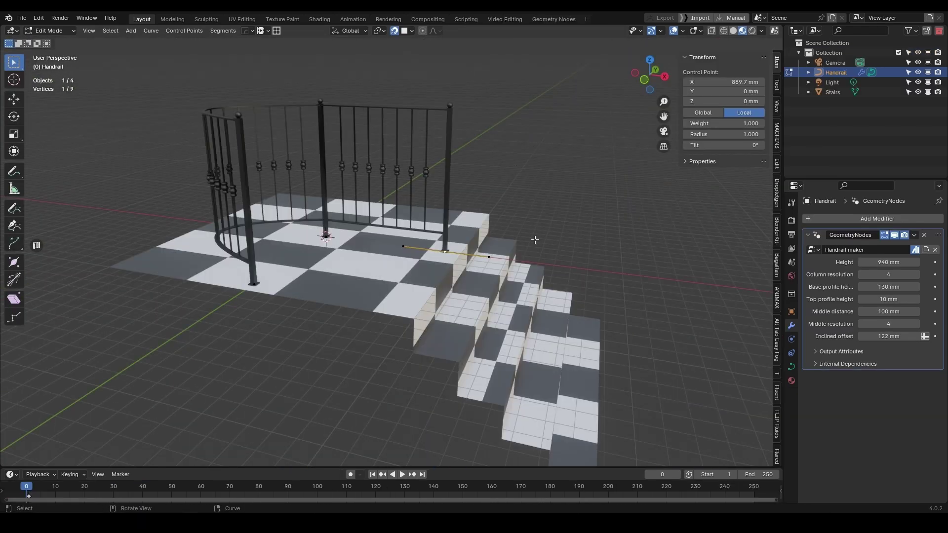
Move the control point along X and extrude a new point downward along Z.
{"action": "middle_click_drag", "start_coordinate": [513, 276], "coordinate": [375, 287]}
{"action": "key", "text": "g"}
{"action": "key", "text": "x"}
{"action": "left_click", "coordinate": [523, 300]}
{"action": "key", "text": "e"}
{"action": "key", "text": "z"}
{"action": "key", "text": "Tab"}
{"action": "key", "text": "Tab"}
Extrude the curve end to the corner post and give that point Vector handles.
{"action": "key", "text": "e"}
{"action": "left_click", "coordinate": [413, 306]}
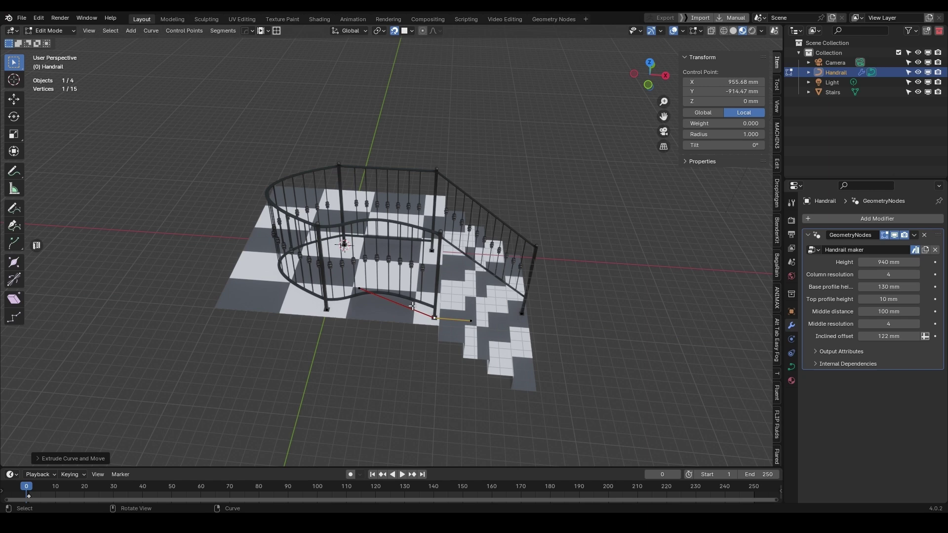
{"action": "key", "text": "g"}
{"action": "left_click", "coordinate": [435, 317]}
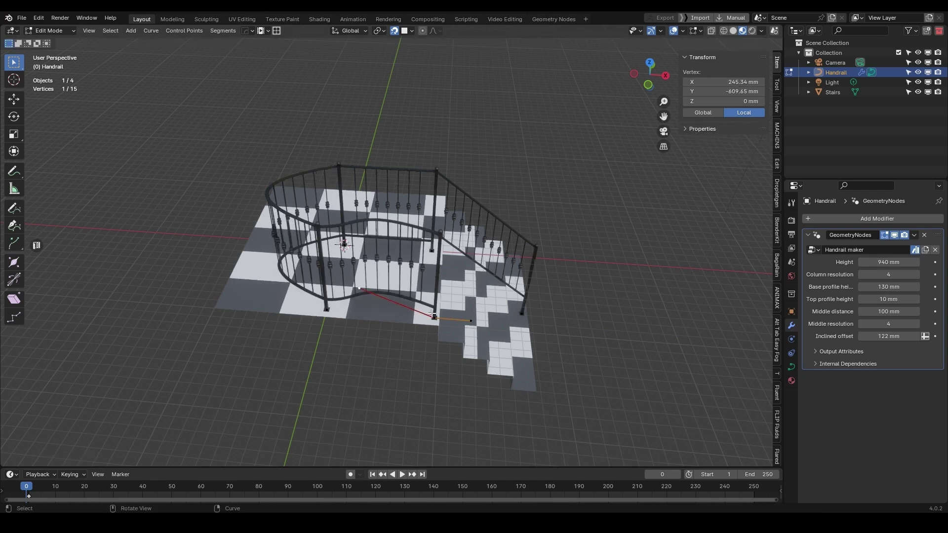
{"action": "right_click", "coordinate": [438, 320]}
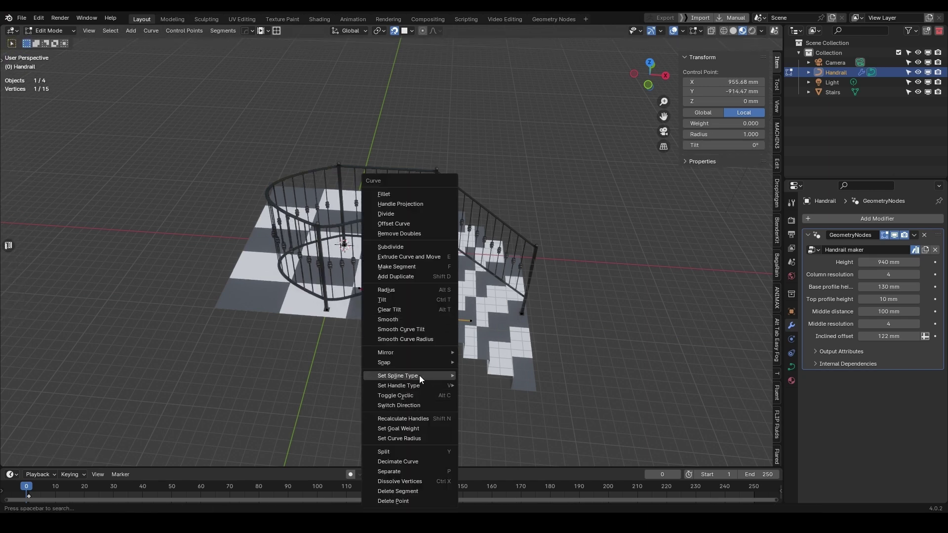
{"action": "left_click", "coordinate": [481, 400]}
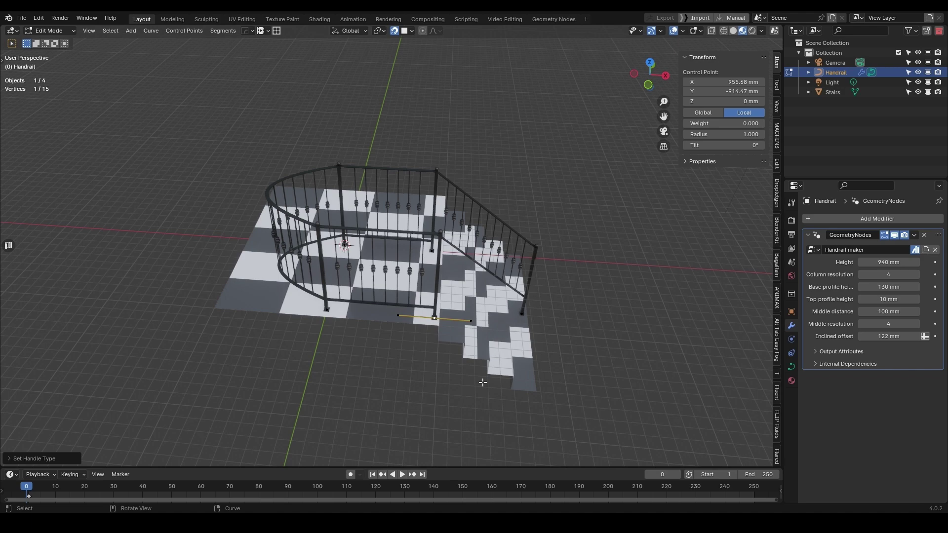
Extrude a new point at handrail level, return to Object Mode and select all.
{"action": "middle_click_drag", "start_coordinate": [482, 390], "coordinate": [471, 346]}
{"action": "key", "text": "e"}
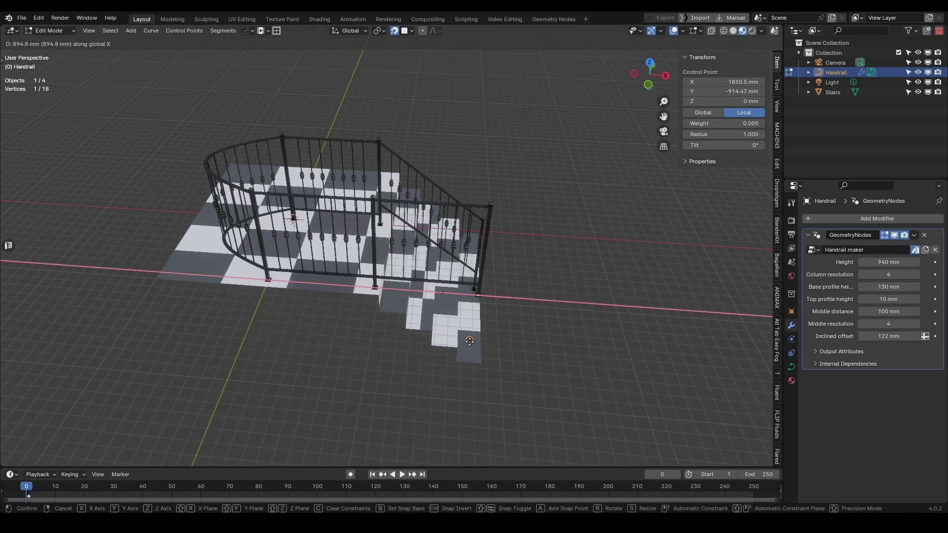
{"action": "left_click", "coordinate": [473, 323]}
{"action": "key", "text": "Tab"}
{"action": "middle_click_drag", "start_coordinate": [475, 345], "coordinate": [441, 270]}
{"action": "key", "text": "a"}
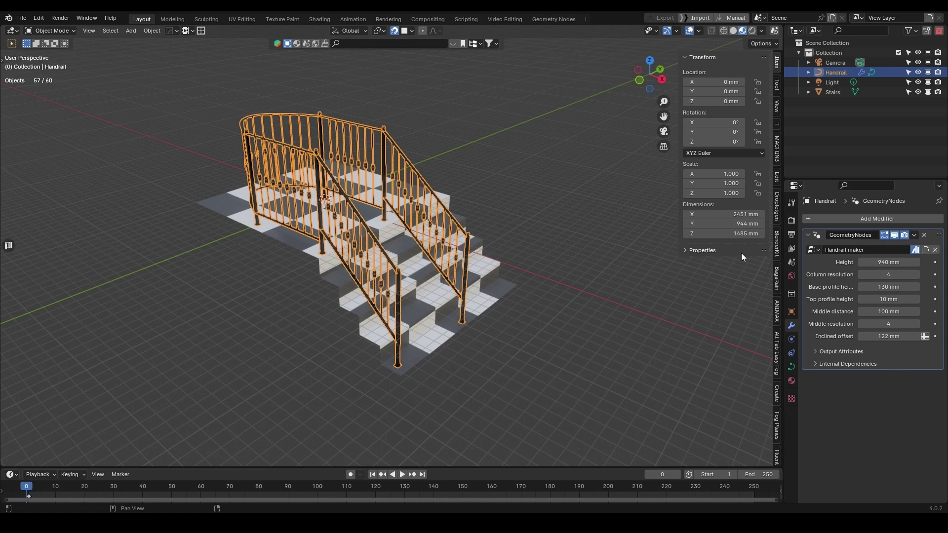
Hide the Stairs, select the Handrail and lower its Height to 874 mm.
{"action": "middle_click_drag", "start_coordinate": [445, 277], "coordinate": [433, 274]}
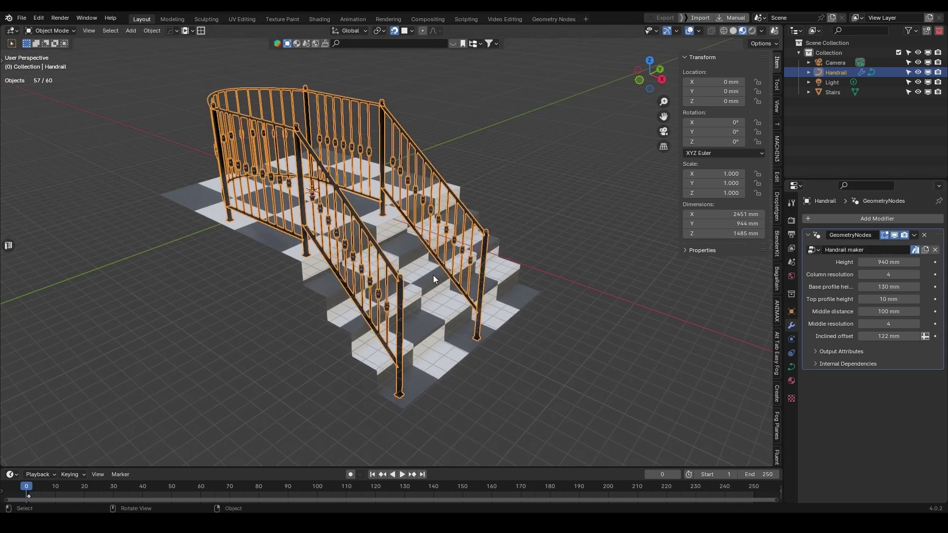
{"action": "left_click", "coordinate": [414, 273]}
{"action": "key", "text": "h"}
{"action": "left_click", "coordinate": [448, 266]}
{"action": "scroll", "coordinate": [555, 279], "scroll_direction": "up", "scroll_amount": 2}
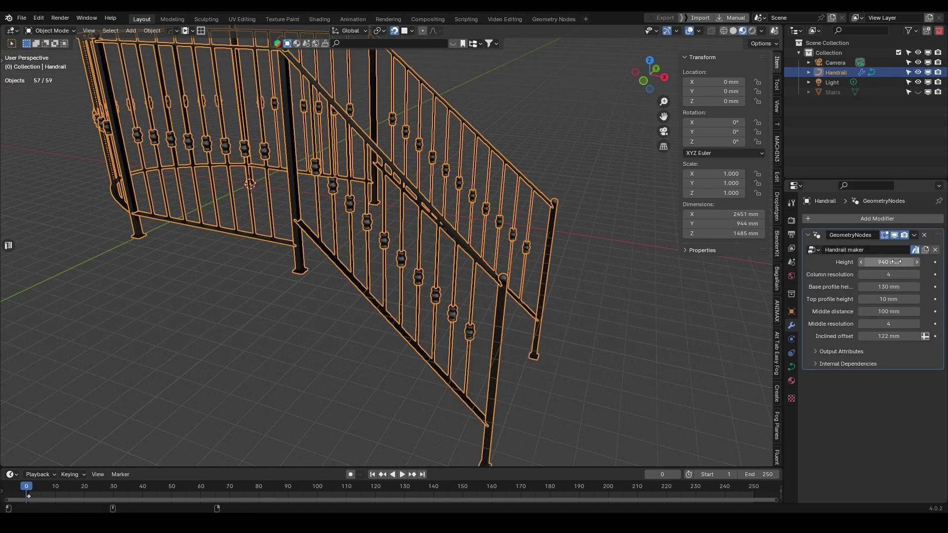
{"action": "left_click_drag", "start_coordinate": [896, 262], "coordinate": [879, 262]}
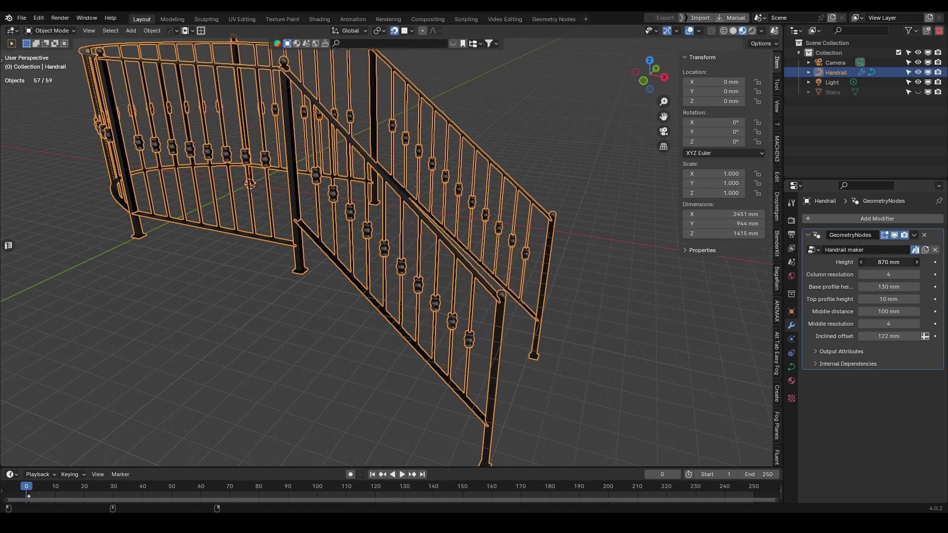
Set Column resolution to 15 and Base profile height to 146 mm, checking in wireframe.
{"action": "scroll", "coordinate": [558, 324], "scroll_direction": "up", "scroll_amount": 4}
{"action": "key", "text": "z"}
{"action": "left_click", "coordinate": [594, 333]}
{"action": "key", "text": "alt+a"}
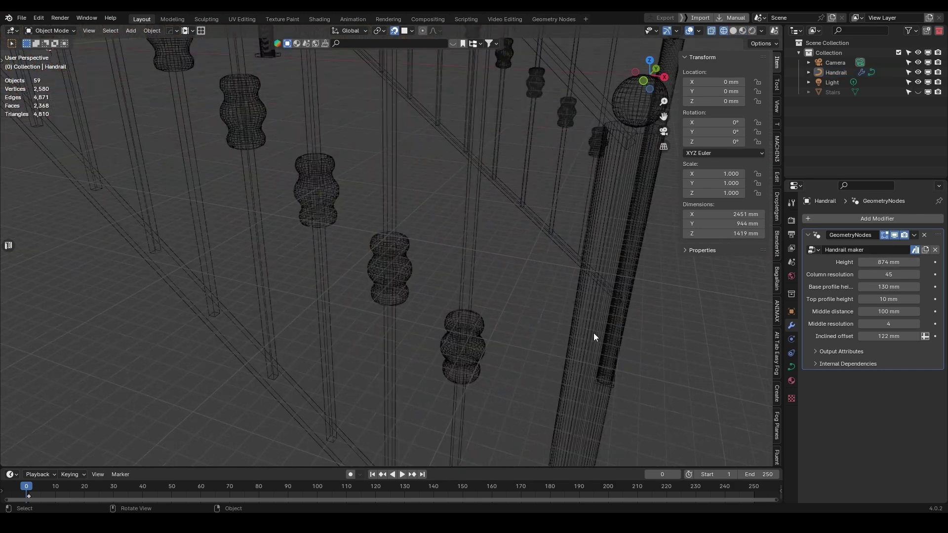
{"action": "scroll", "coordinate": [566, 292], "scroll_direction": "up", "scroll_amount": 2}
{"action": "left_click_drag", "start_coordinate": [888, 275], "coordinate": [872, 275]}
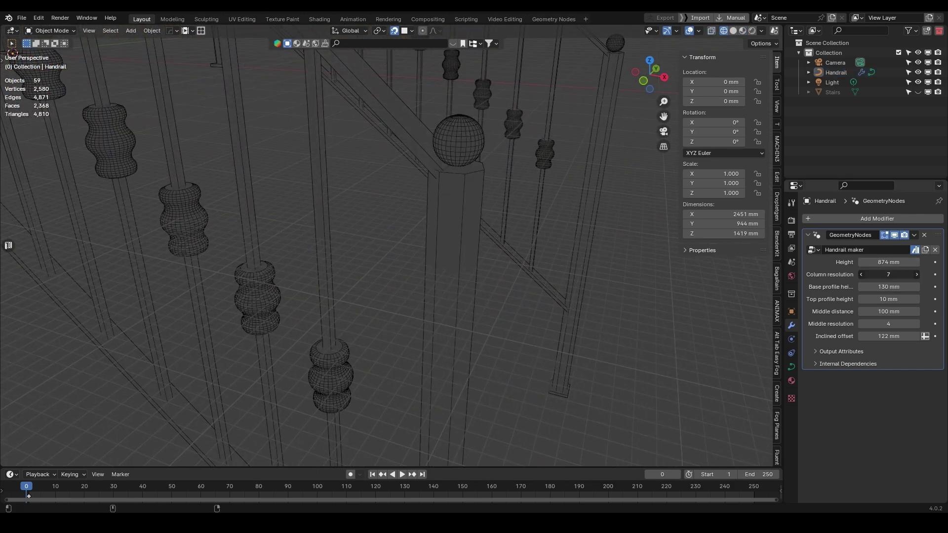
{"action": "scroll", "coordinate": [540, 260], "scroll_direction": "down", "scroll_amount": 3}
{"action": "key", "text": "z"}
{"action": "left_click", "coordinate": [630, 260]}
{"action": "scroll", "coordinate": [629, 260], "scroll_direction": "up", "scroll_amount": 2}
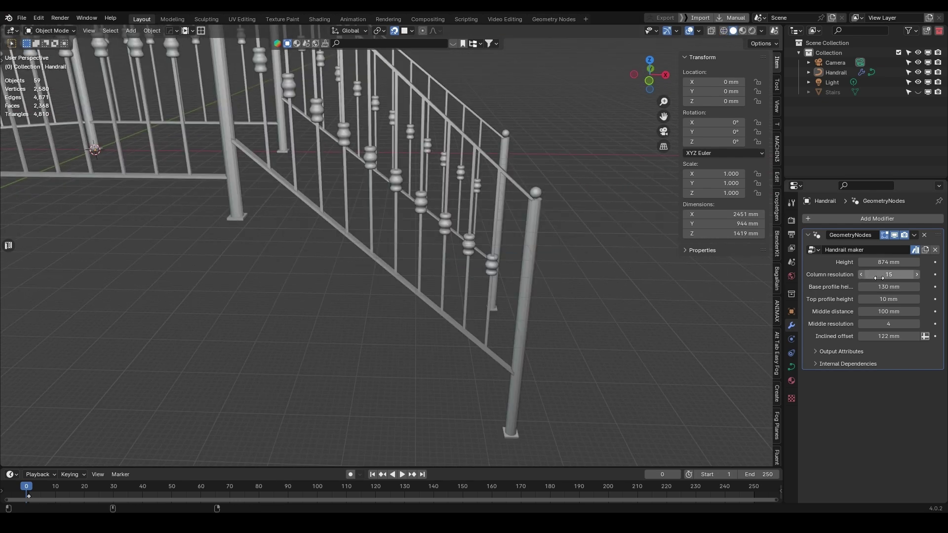
{"action": "left_click_drag", "start_coordinate": [889, 286], "coordinate": [895, 287]}
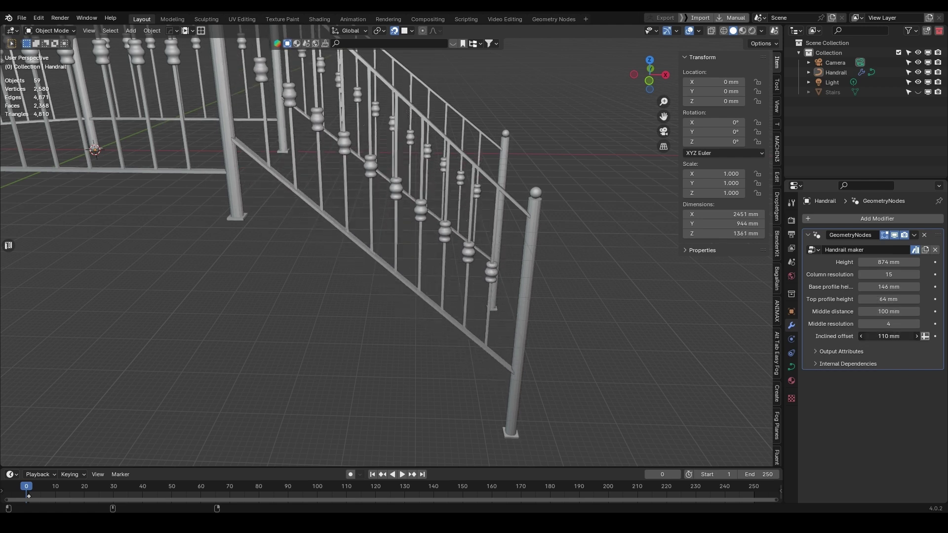
Set Inclined offset to 231 mm and inspect the selected railing in wireframe.
{"action": "left_click_drag", "start_coordinate": [873, 338], "coordinate": [870, 338]}
{"action": "scroll", "coordinate": [502, 229], "scroll_direction": "down", "scroll_amount": 5}
{"action": "mouse_move", "coordinate": [503, 230]}
{"action": "middle_mouse_down"}
{"action": "mouse_move", "coordinate": [383, 258]}
{"action": "mouse_move", "coordinate": [618, 275]}
{"action": "middle_mouse_up"}
{"action": "left_click", "coordinate": [384, 258]}
{"action": "scroll", "coordinate": [617, 275], "scroll_direction": "up", "scroll_amount": 6}
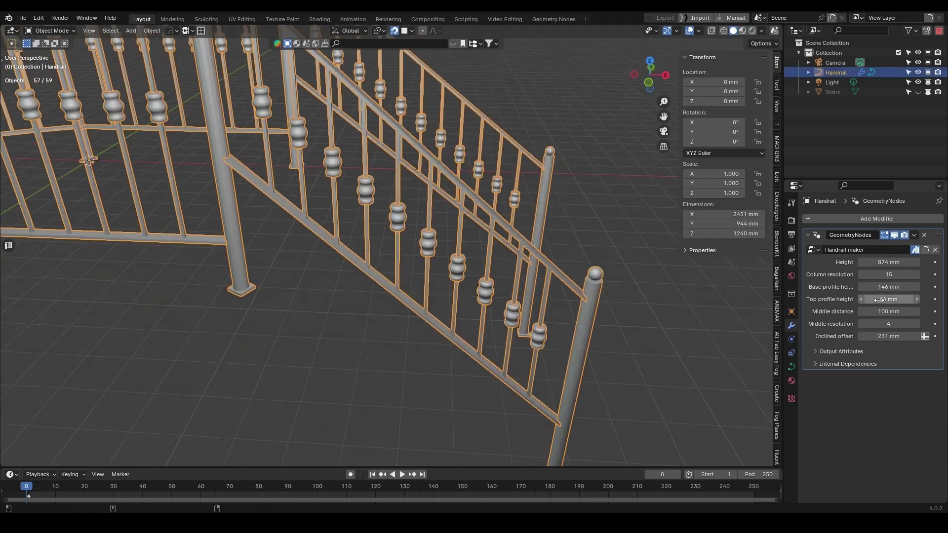
{"action": "key", "text": "shift+z"}
{"action": "left_click_drag", "start_coordinate": [307, 244], "coordinate": [355, 284]}
{"action": "middle_click_drag", "start_coordinate": [356, 284], "coordinate": [368, 282]}
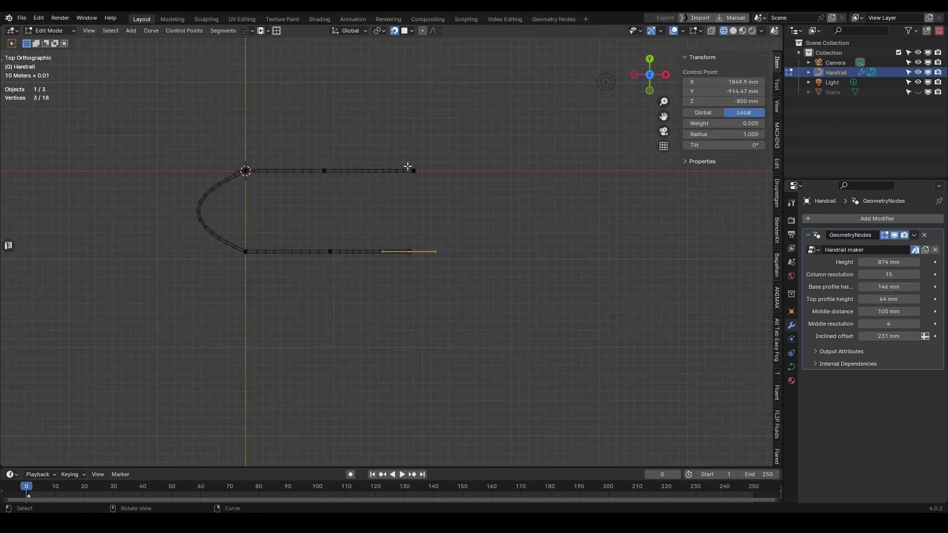
{"action": "scroll", "coordinate": [314, 283], "scroll_direction": "up", "scroll_amount": 6}
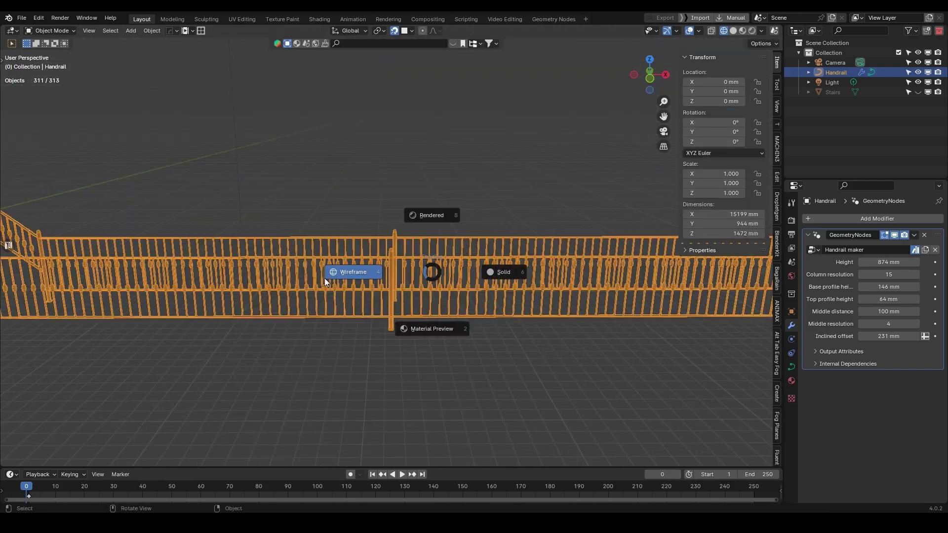
{"action": "scroll", "coordinate": [430, 277], "scroll_direction": "up", "scroll_amount": 5}
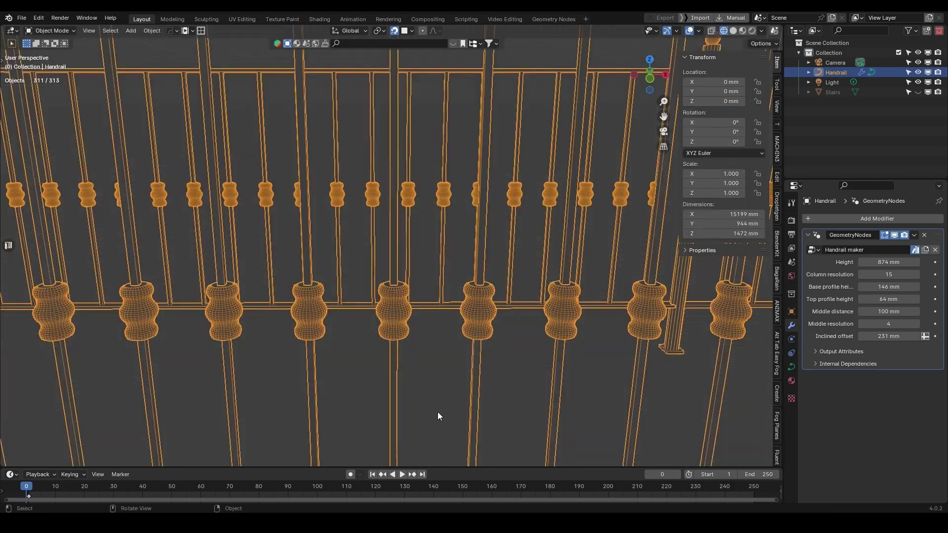
{"action": "scroll", "coordinate": [385, 247], "scroll_direction": "down", "scroll_amount": 8}
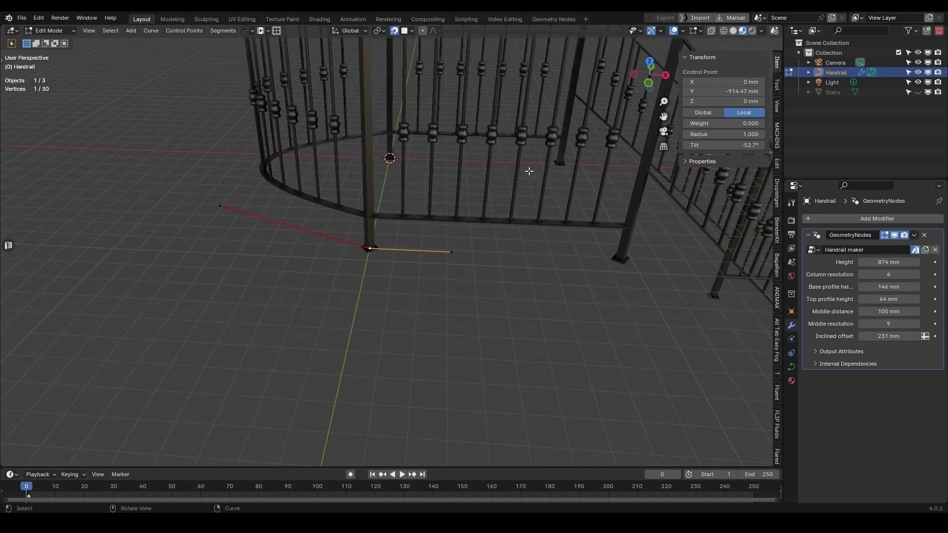
Orbit around the railing and drag the lower editor border up to enlarge that area.
{"action": "middle_click_drag", "start_coordinate": [267, 194], "coordinate": [412, 238]}
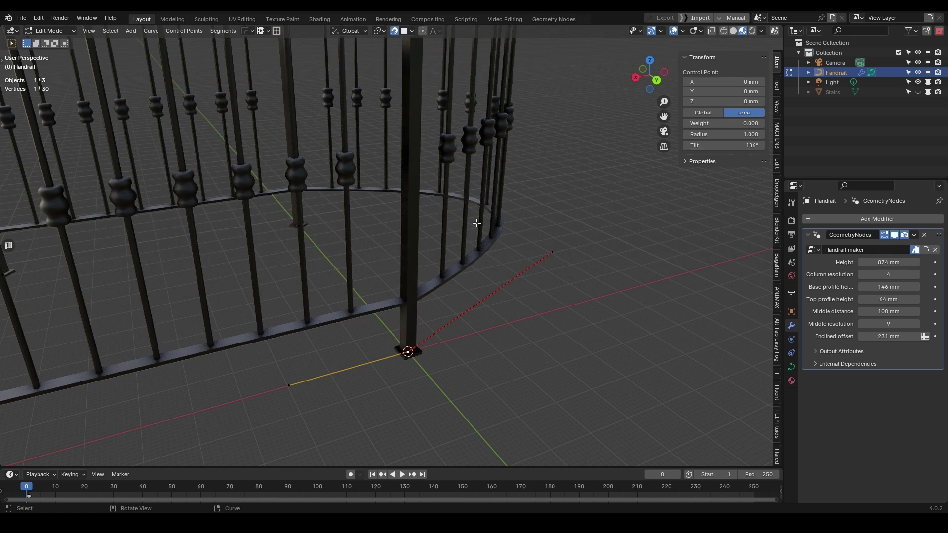
{"action": "left_click_drag", "start_coordinate": [511, 469], "coordinate": [513, 339]}
Show the Handrail maker node tree in the lower editor, framed and zoomed in.
{"action": "key", "text": "shift+F3"}
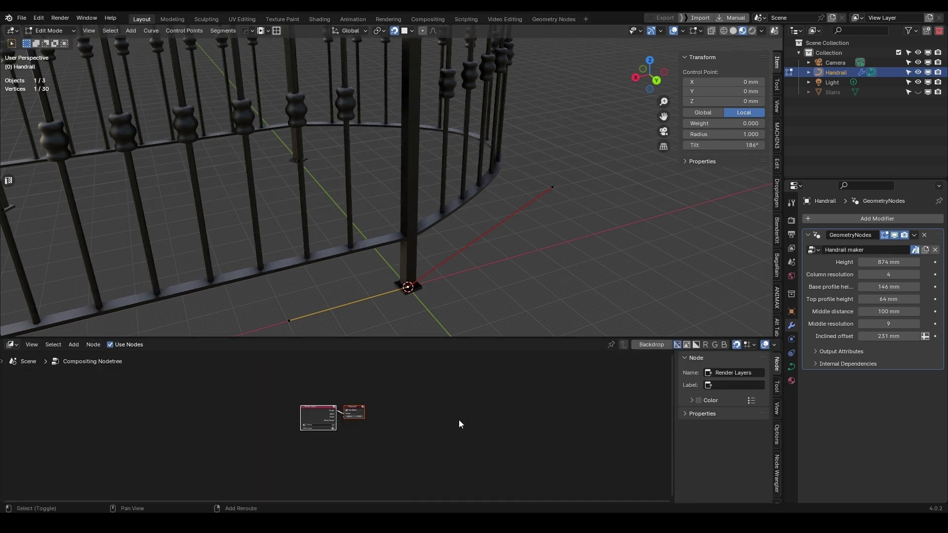
{"action": "key", "text": "Home"}
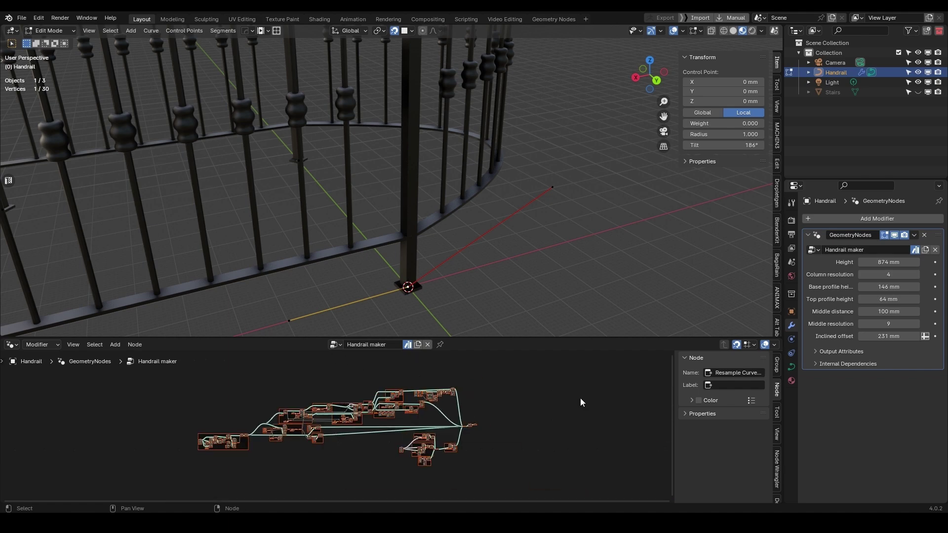
{"action": "scroll", "coordinate": [582, 405], "scroll_direction": "up", "scroll_amount": 5}
{"action": "scroll", "coordinate": [503, 437], "scroll_direction": "up", "scroll_amount": 4}
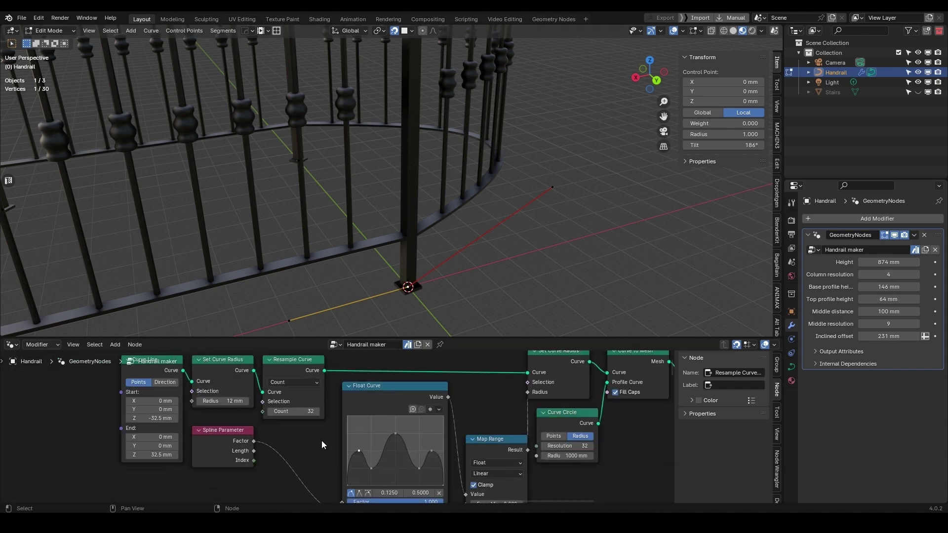
{"action": "mouse_move", "coordinate": [385, 232]}
{"action": "middle_mouse_down"}
{"action": "mouse_move", "coordinate": [373, 251]}
{"action": "mouse_move", "coordinate": [400, 223]}
{"action": "middle_mouse_up"}
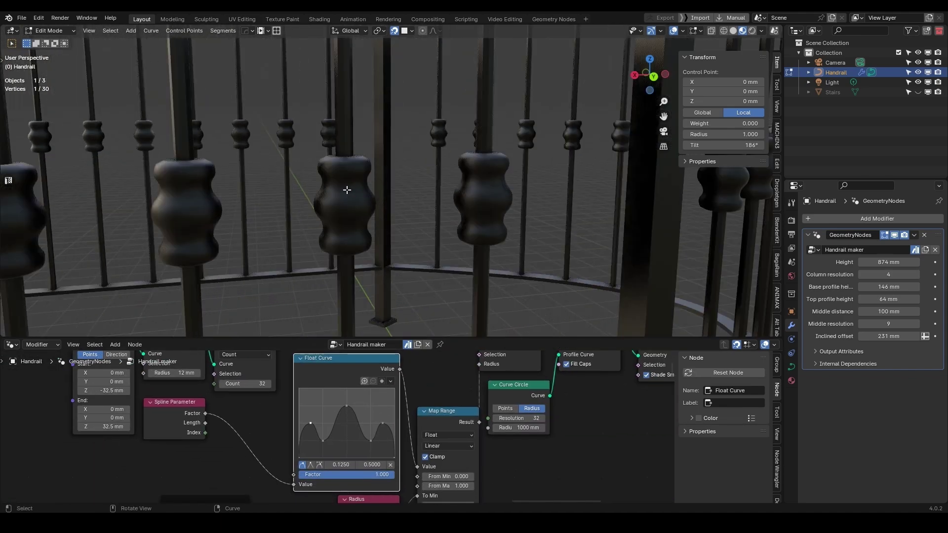
{"action": "key", "text": "alt+a"}
{"action": "key", "text": "shift+z"}
Reshape the Float Curve points, making the top-left point a sharp Vector peak.
{"action": "mouse_move", "coordinate": [346, 408]}
{"action": "left_mouse_down"}
{"action": "mouse_move", "coordinate": [349, 449]}
{"action": "mouse_move", "coordinate": [340, 424]}
{"action": "left_mouse_up"}
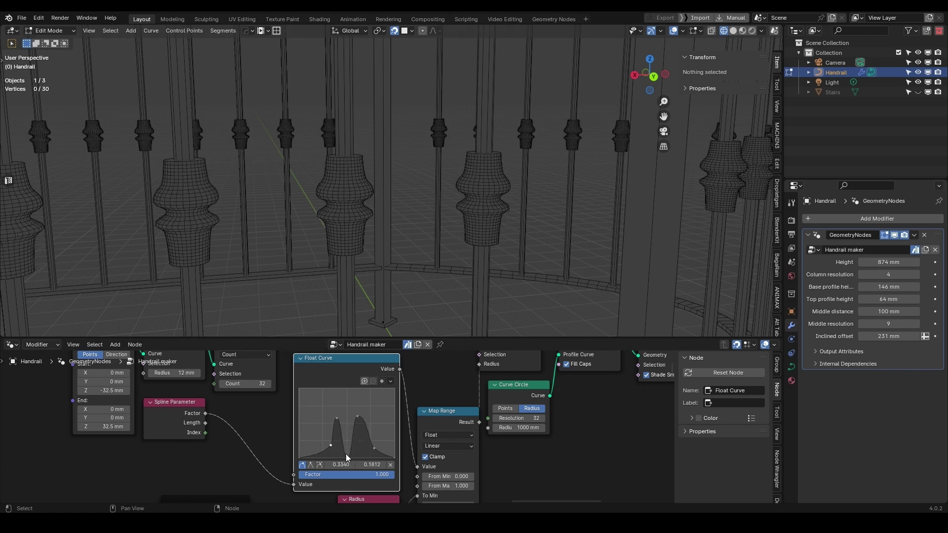
{"action": "left_click_drag", "start_coordinate": [346, 456], "coordinate": [379, 397]}
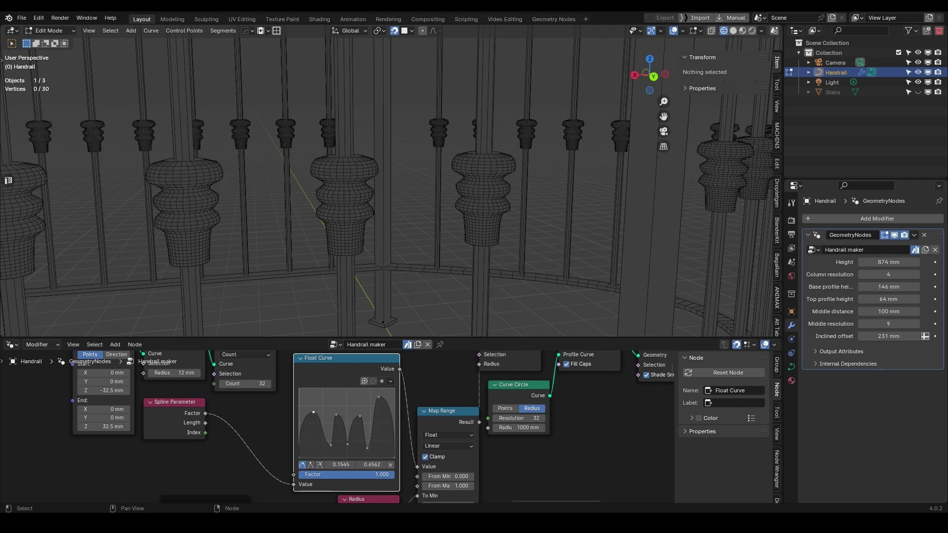
{"action": "left_click_drag", "start_coordinate": [314, 412], "coordinate": [313, 393]}
{"action": "left_click", "coordinate": [312, 465]}
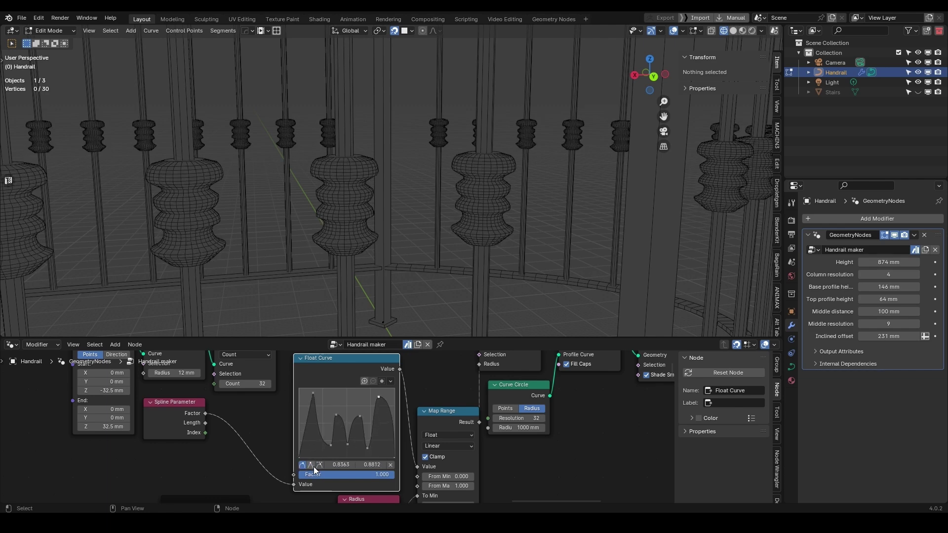
Check the railing in Material Preview shading and enlarge the node editor to view the tree.
{"action": "scroll", "coordinate": [398, 262], "scroll_direction": "down", "scroll_amount": 5}
{"action": "middle_click_drag", "start_coordinate": [398, 262], "coordinate": [408, 201]}
{"action": "key", "text": "shift+z"}
{"action": "key", "text": "z"}
{"action": "middle_click_drag", "start_coordinate": [529, 225], "coordinate": [489, 264]}
{"action": "left_click_drag", "start_coordinate": [427, 339], "coordinate": [428, 257]}
{"action": "scroll", "coordinate": [219, 421], "scroll_direction": "down", "scroll_amount": 6}
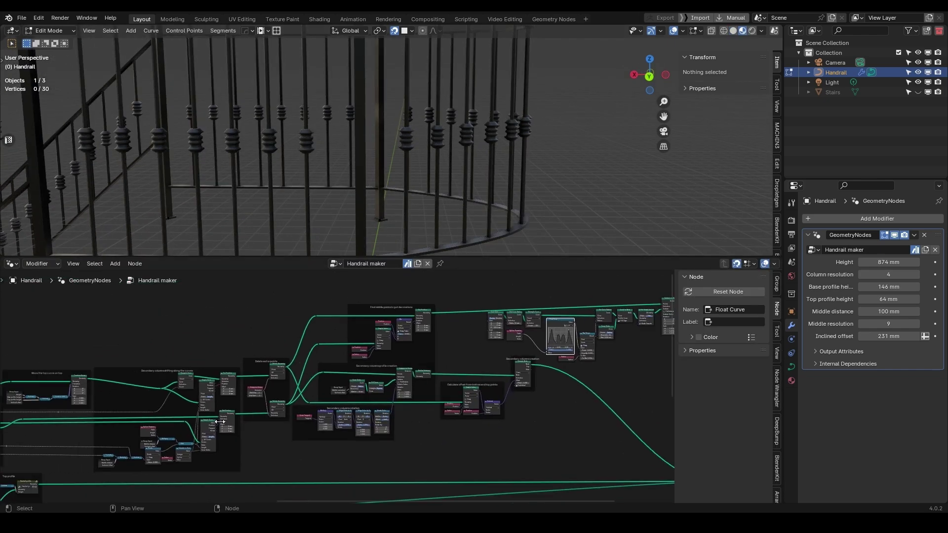
{"action": "scroll", "coordinate": [220, 421], "scroll_direction": "down", "scroll_amount": 3}
{"action": "middle_click_drag", "start_coordinate": [220, 422], "coordinate": [102, 344]}
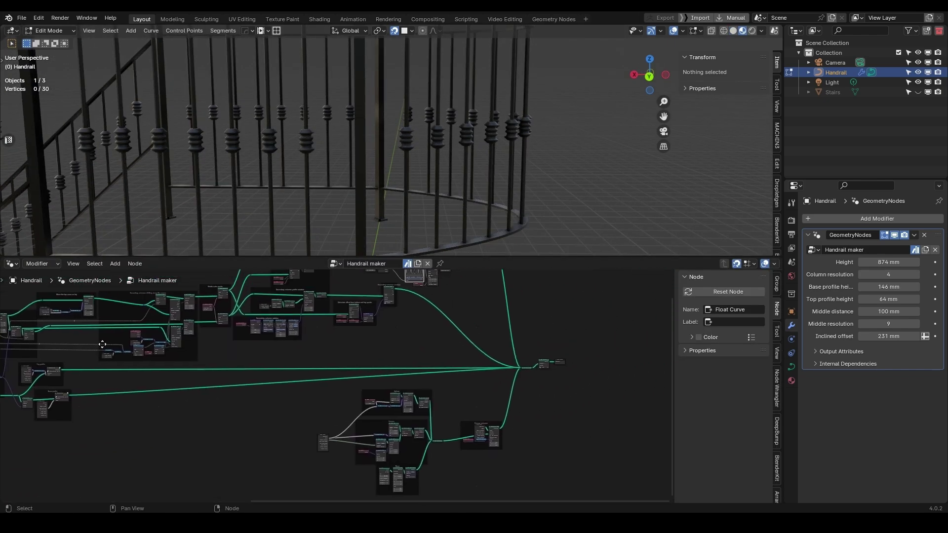
{"action": "scroll", "coordinate": [278, 362], "scroll_direction": "up", "scroll_amount": 6}
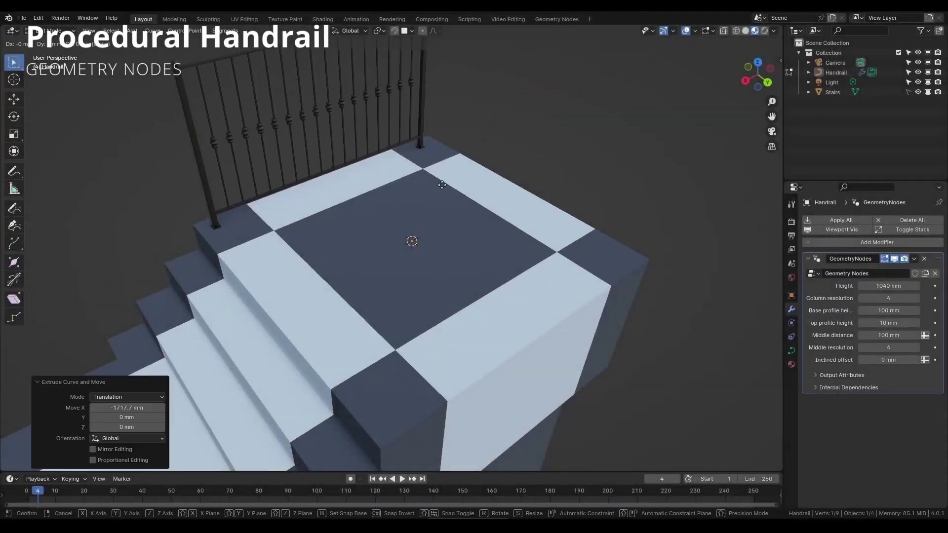
Extrude the handrail curve along X, raise the inclined offset to 119 mm, and shift points along Y.
{"action": "key", "text": "x"}
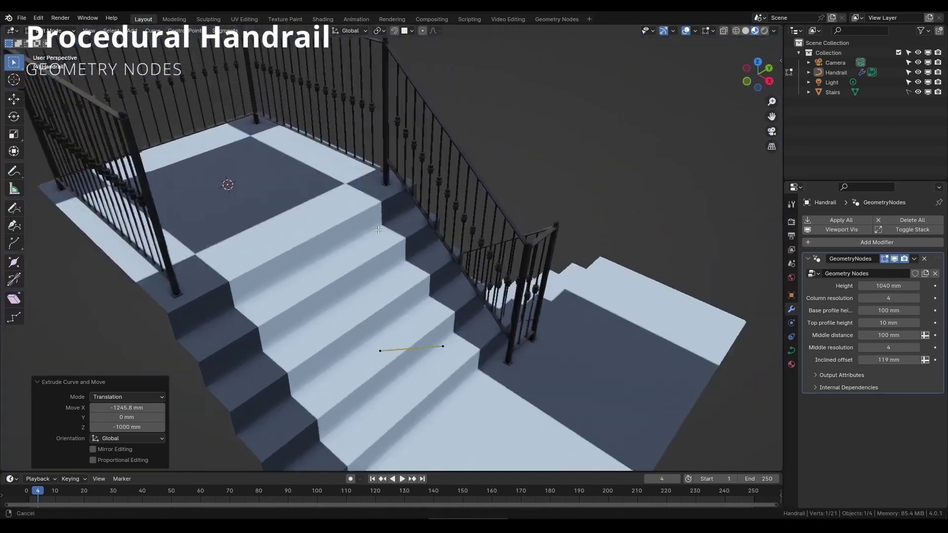
{"action": "left_click_drag", "start_coordinate": [889, 359], "coordinate": [886, 364]}
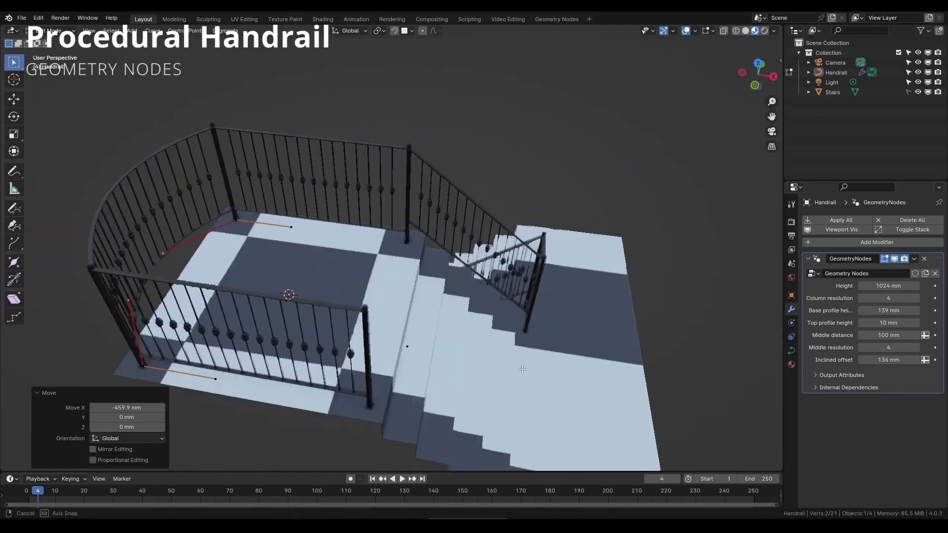
{"action": "key", "text": "g"}
{"action": "key", "text": "y"}
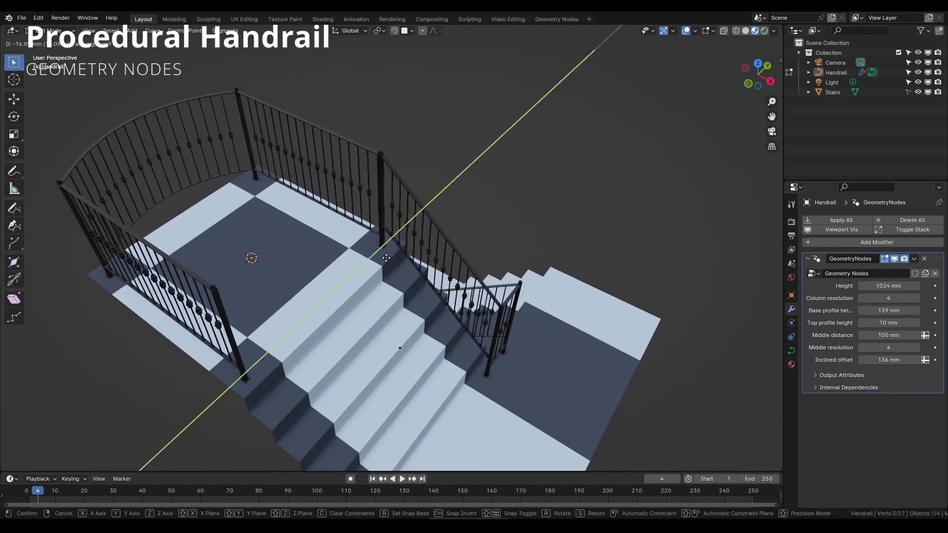